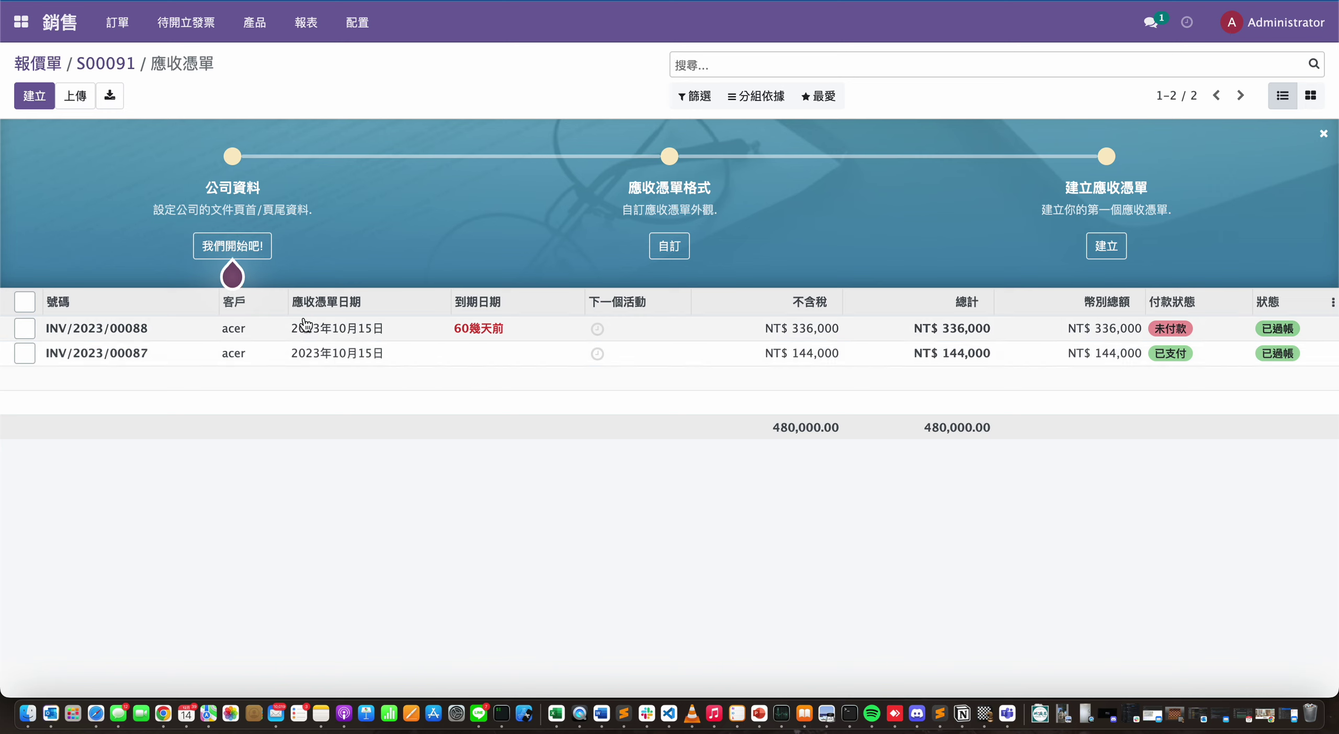
- Open the sales order's unpaid invoice and review its product lines, down payment deduction and commission
{"action": "left_click", "coordinate": [328, 326]}
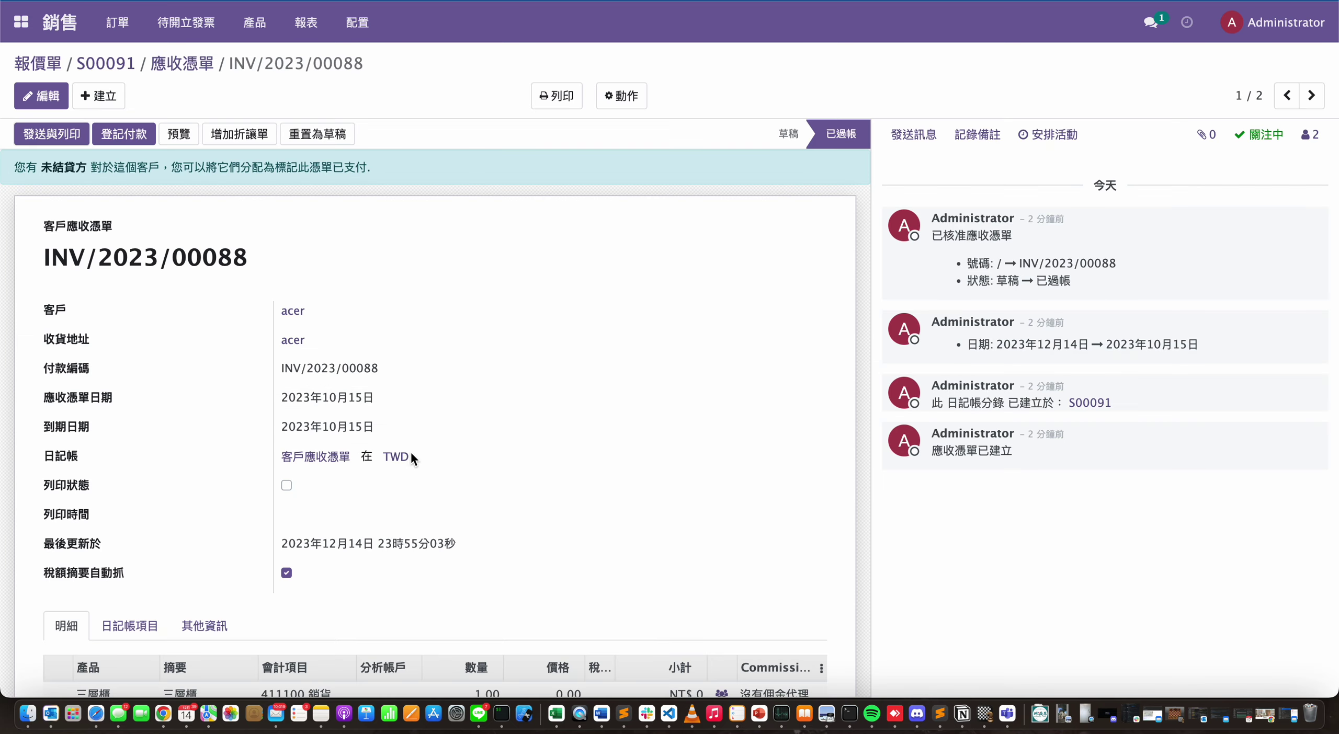
{"action": "scroll", "coordinate": [651, 387], "scroll_direction": "down", "scroll_amount": 6}
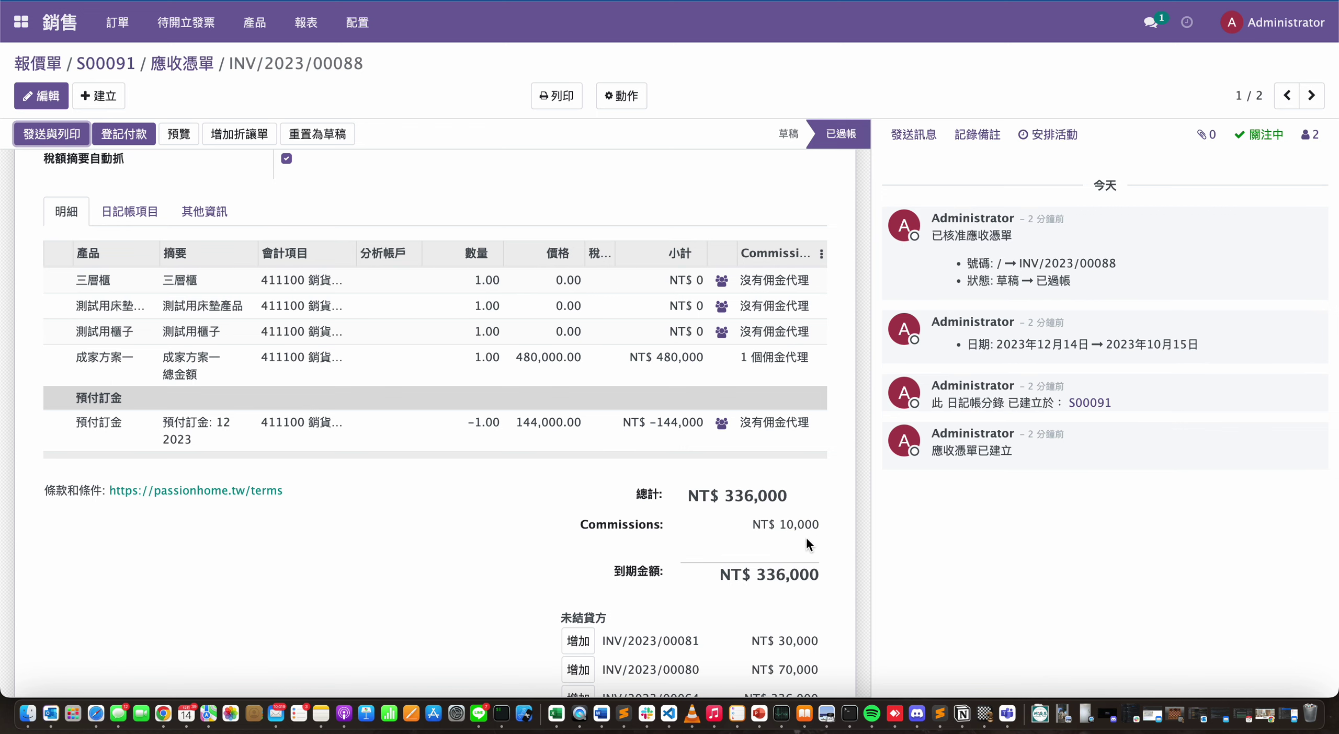
{"action": "scroll", "coordinate": [807, 525], "scroll_direction": "up", "scroll_amount": 8}
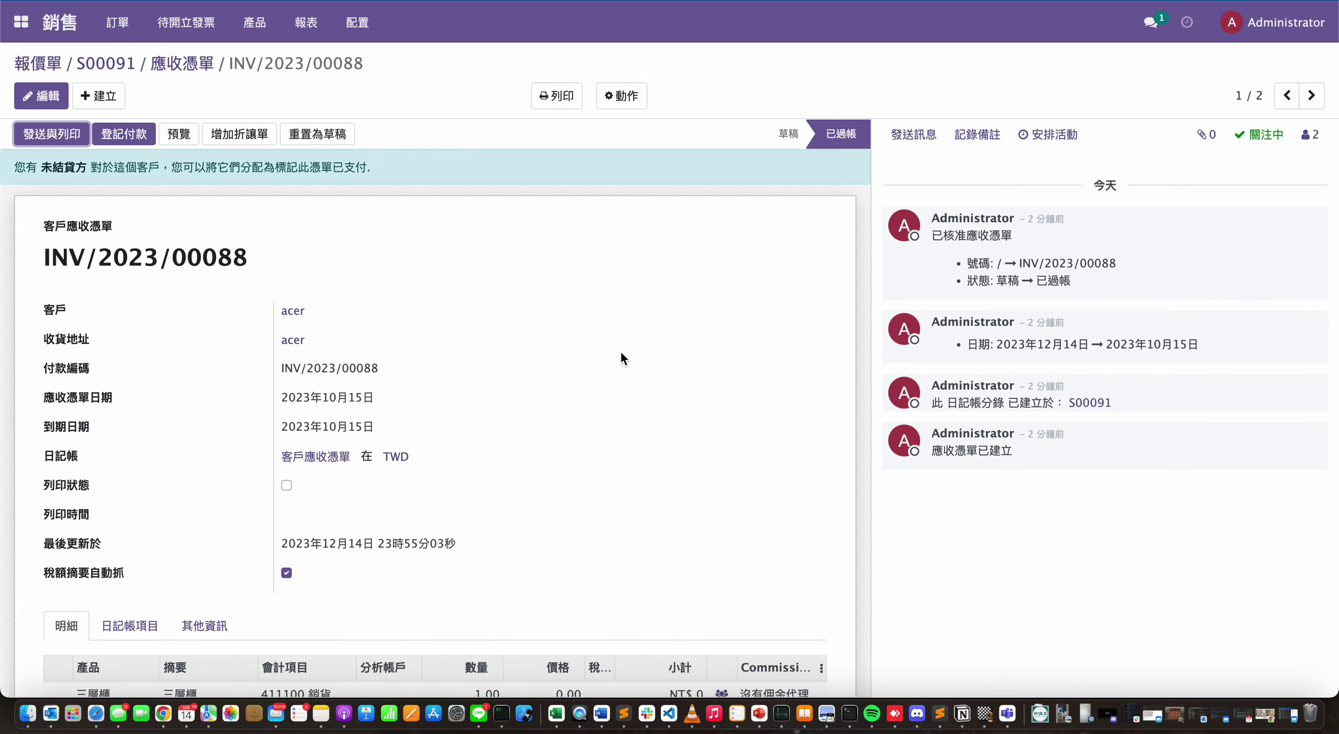
{"action": "scroll", "coordinate": [622, 359], "scroll_direction": "down", "scroll_amount": 5}
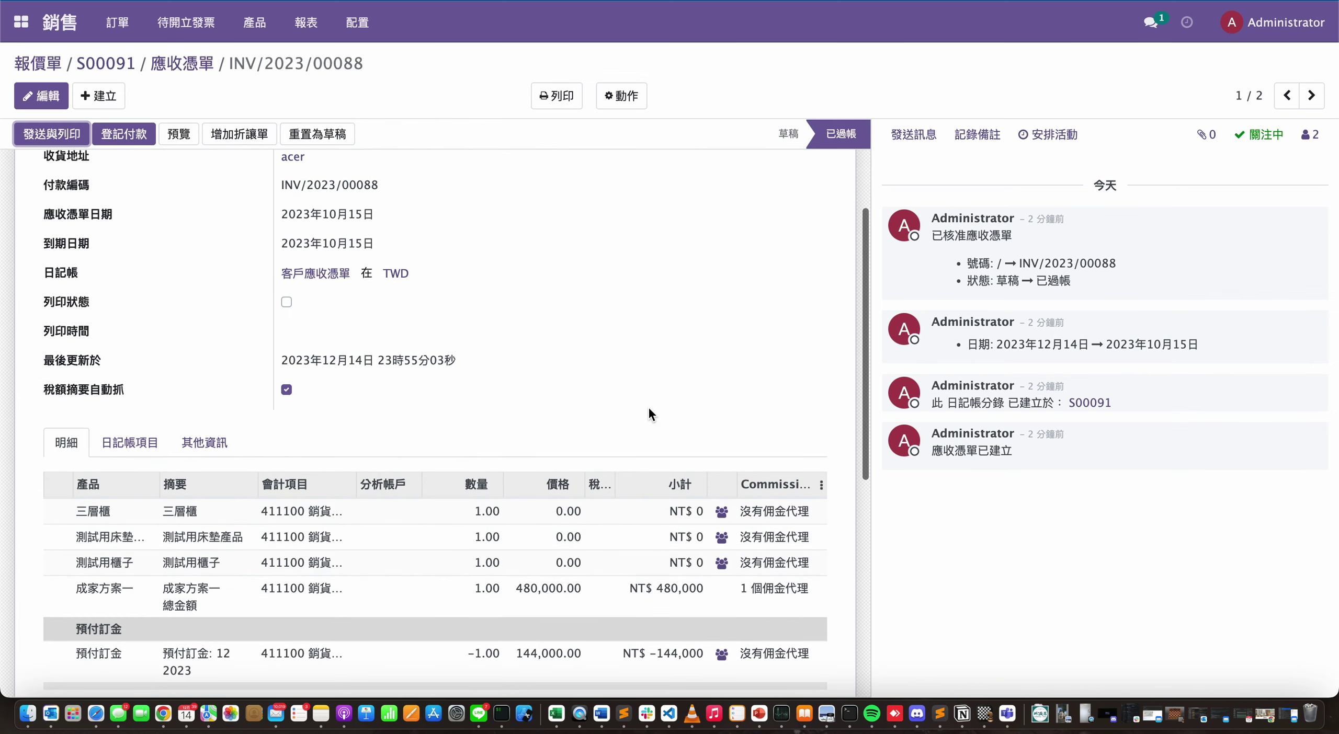
{"action": "scroll", "coordinate": [648, 415], "scroll_direction": "up", "scroll_amount": 5}
- In the 佣金 app, sort the settlements by agent and open the one covering 2023年10月01日 to 2023年10月31日
{"action": "left_click", "coordinate": [21, 22]}
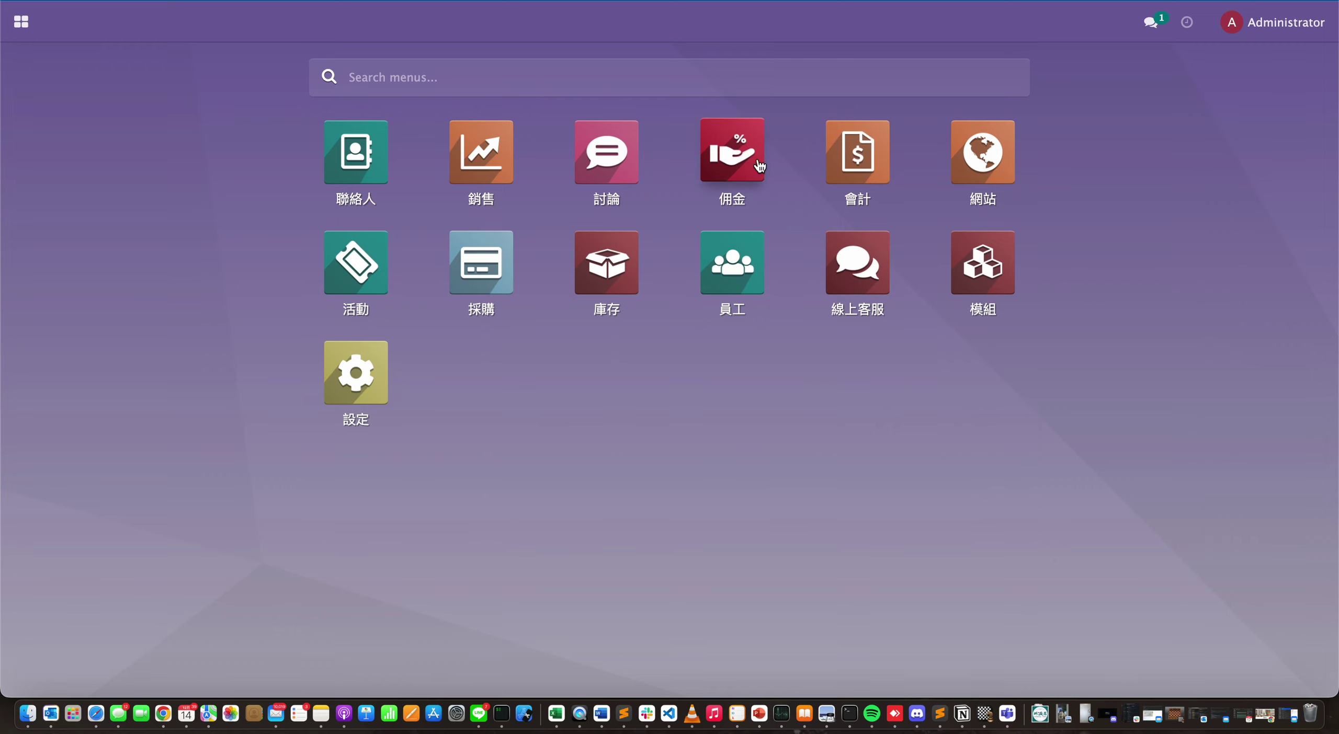
{"action": "left_click", "coordinate": [735, 157]}
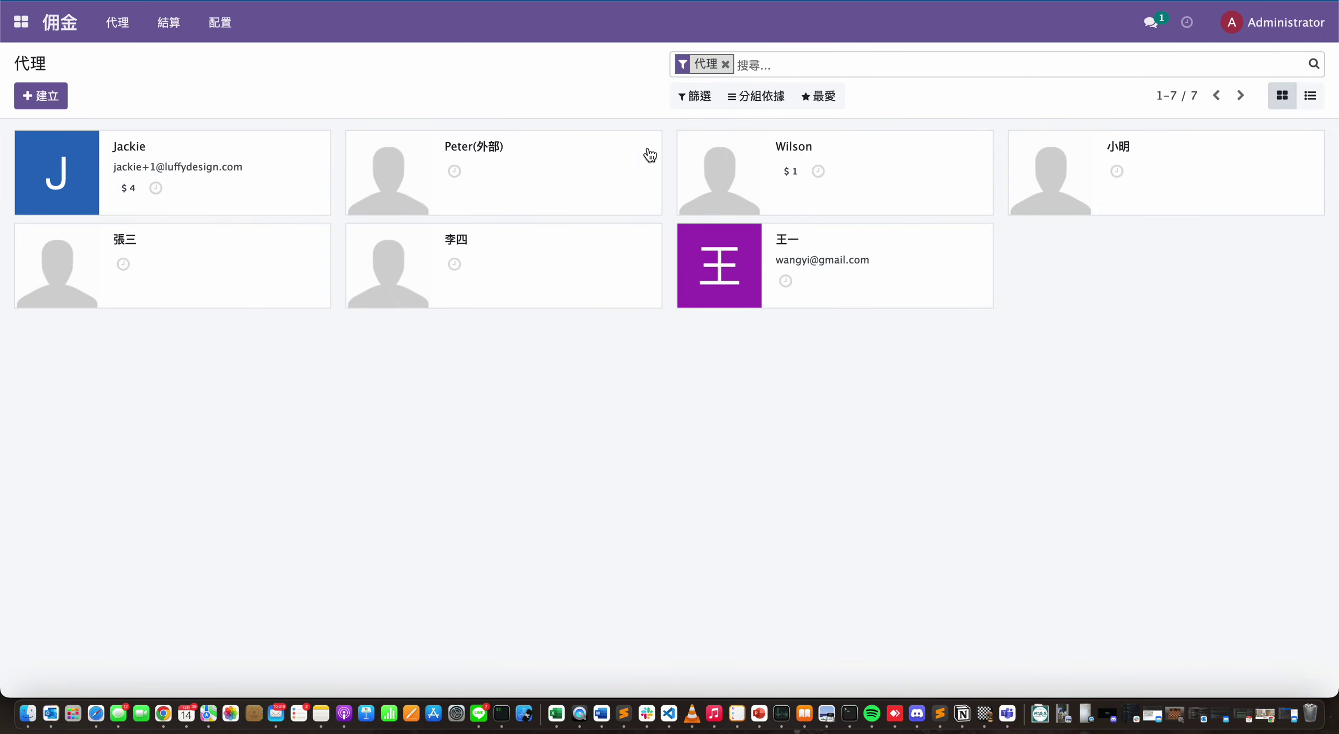
{"action": "left_click", "coordinate": [175, 27]}
{"action": "left_click", "coordinate": [171, 55]}
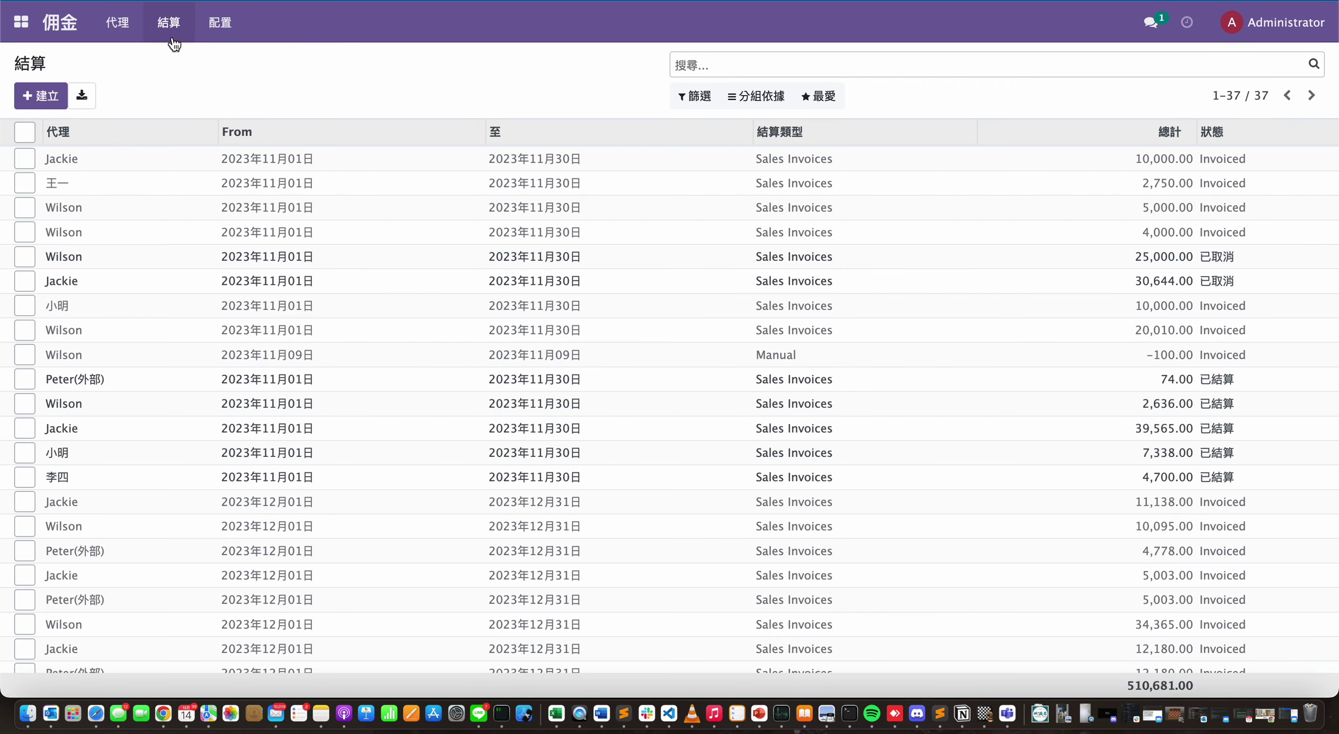
{"action": "left_click", "coordinate": [61, 134]}
{"action": "scroll", "coordinate": [136, 341], "scroll_direction": "down", "scroll_amount": 6}
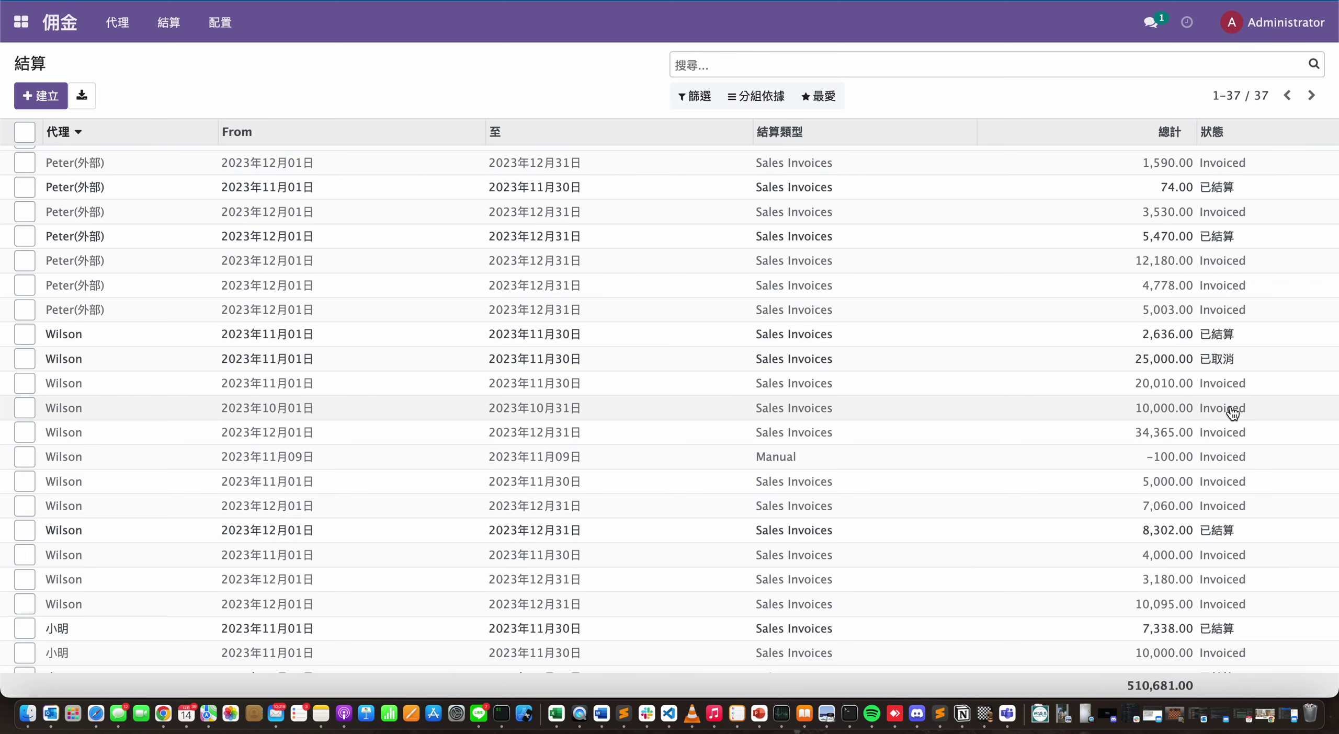
{"action": "left_click", "coordinate": [275, 411]}
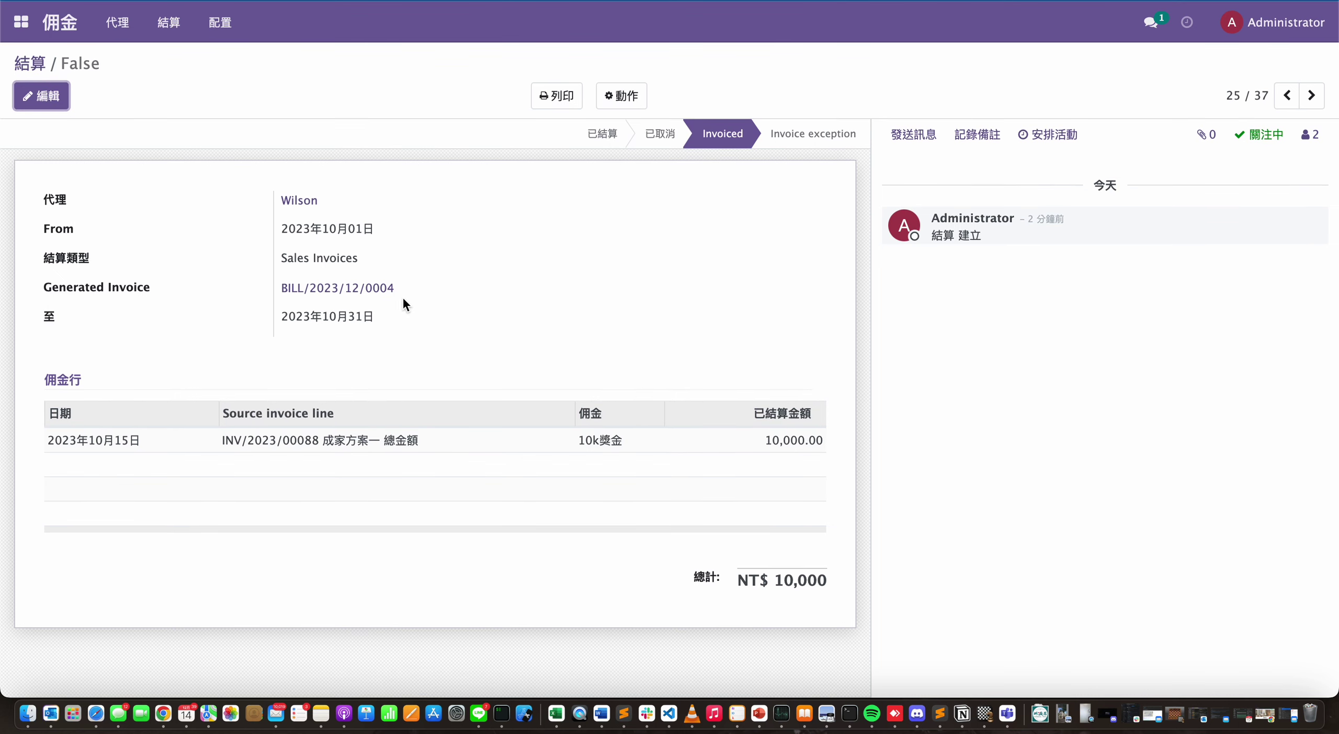
- Open the settlement's generated vendor bill and review its commission line and payment details
{"action": "left_click", "coordinate": [329, 290]}
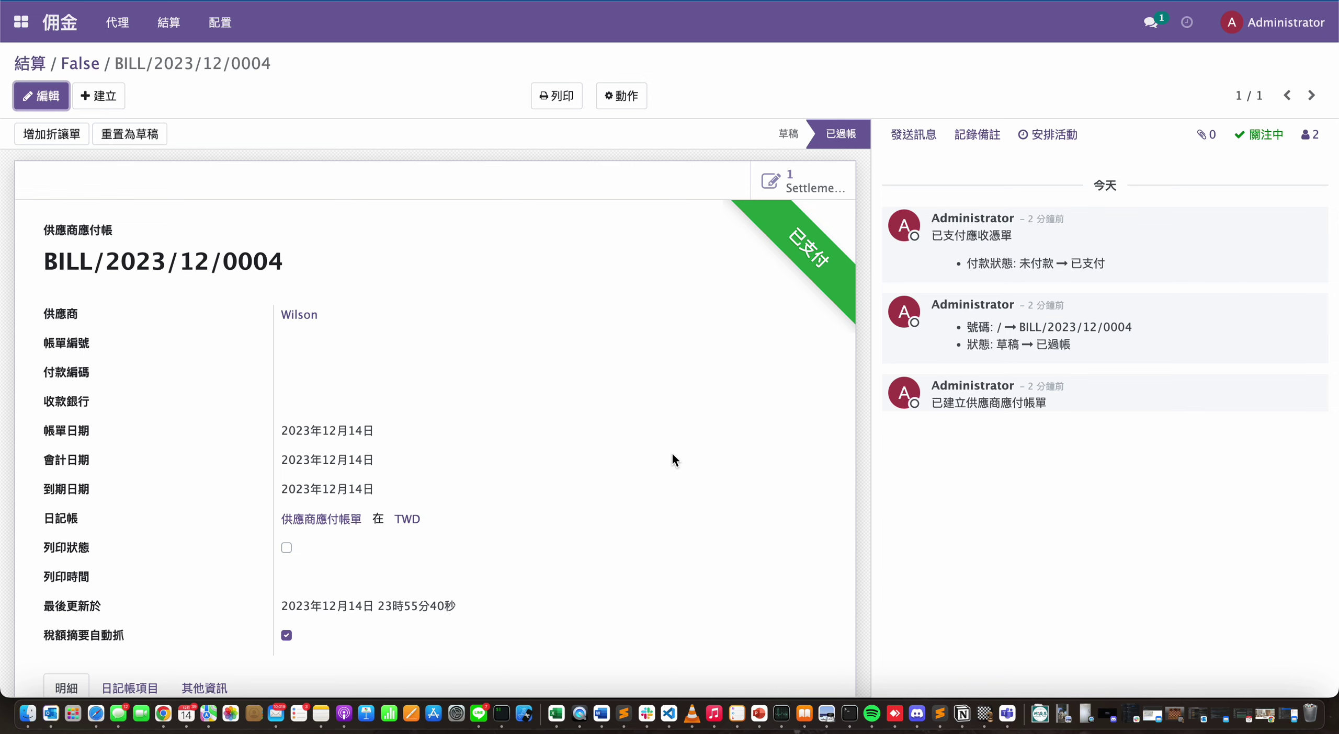
{"action": "scroll", "coordinate": [663, 477], "scroll_direction": "down", "scroll_amount": 5}
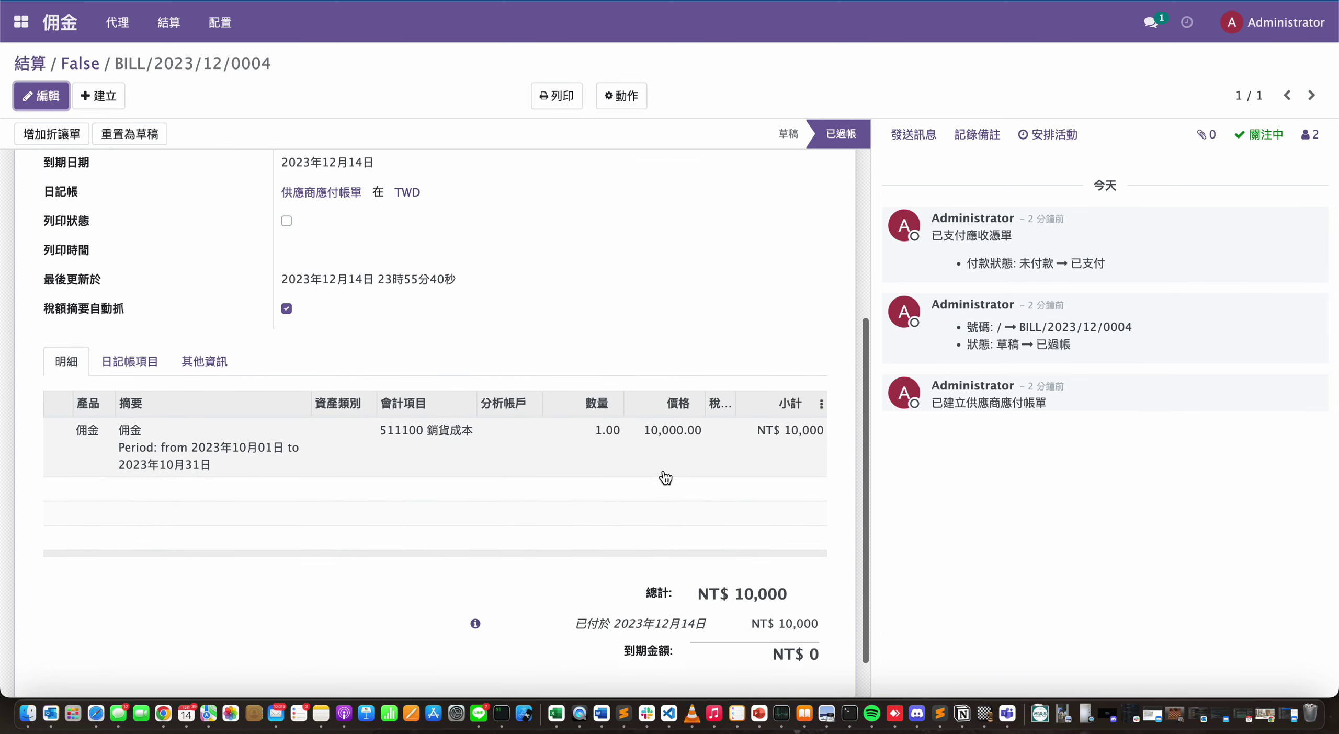
{"action": "scroll", "coordinate": [662, 477], "scroll_direction": "up", "scroll_amount": 5}
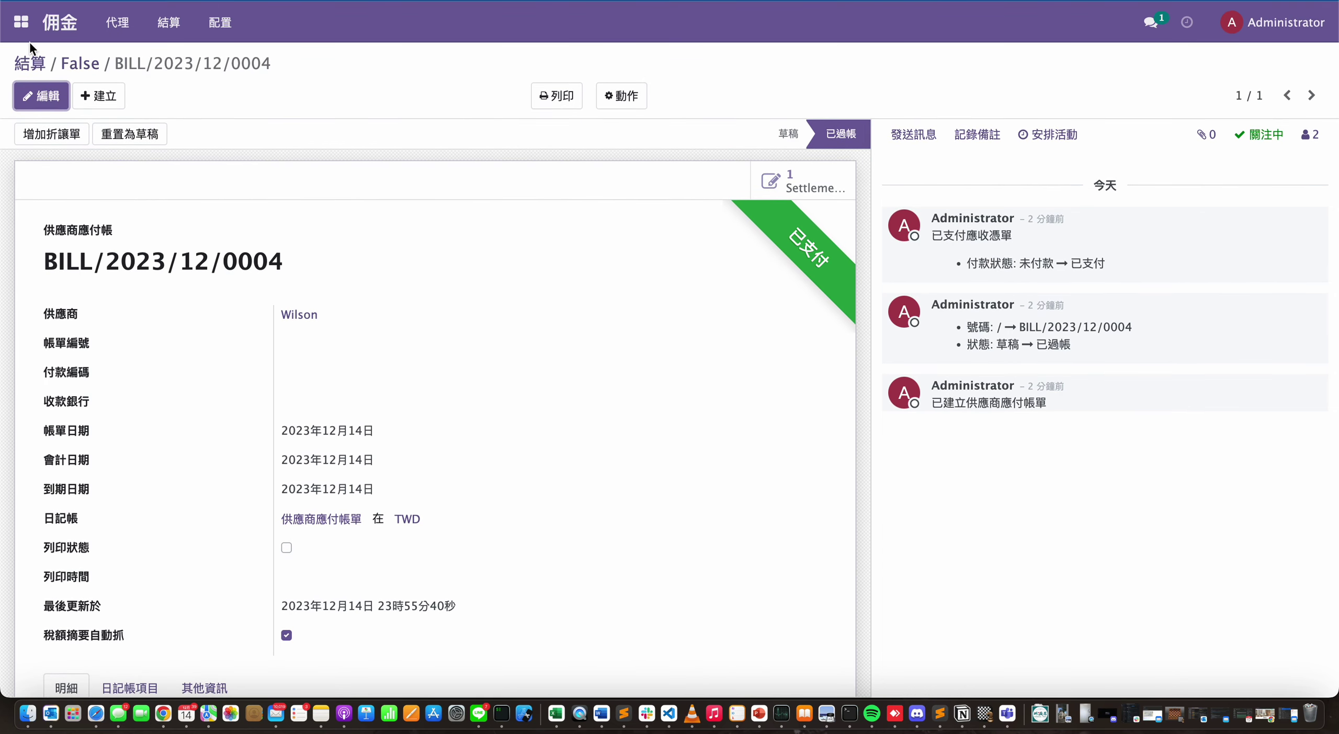
- Return to the 銷售 app and open the unpaid invoice of the most recent sales order
{"action": "left_click", "coordinate": [30, 63]}
{"action": "left_click", "coordinate": [30, 25]}
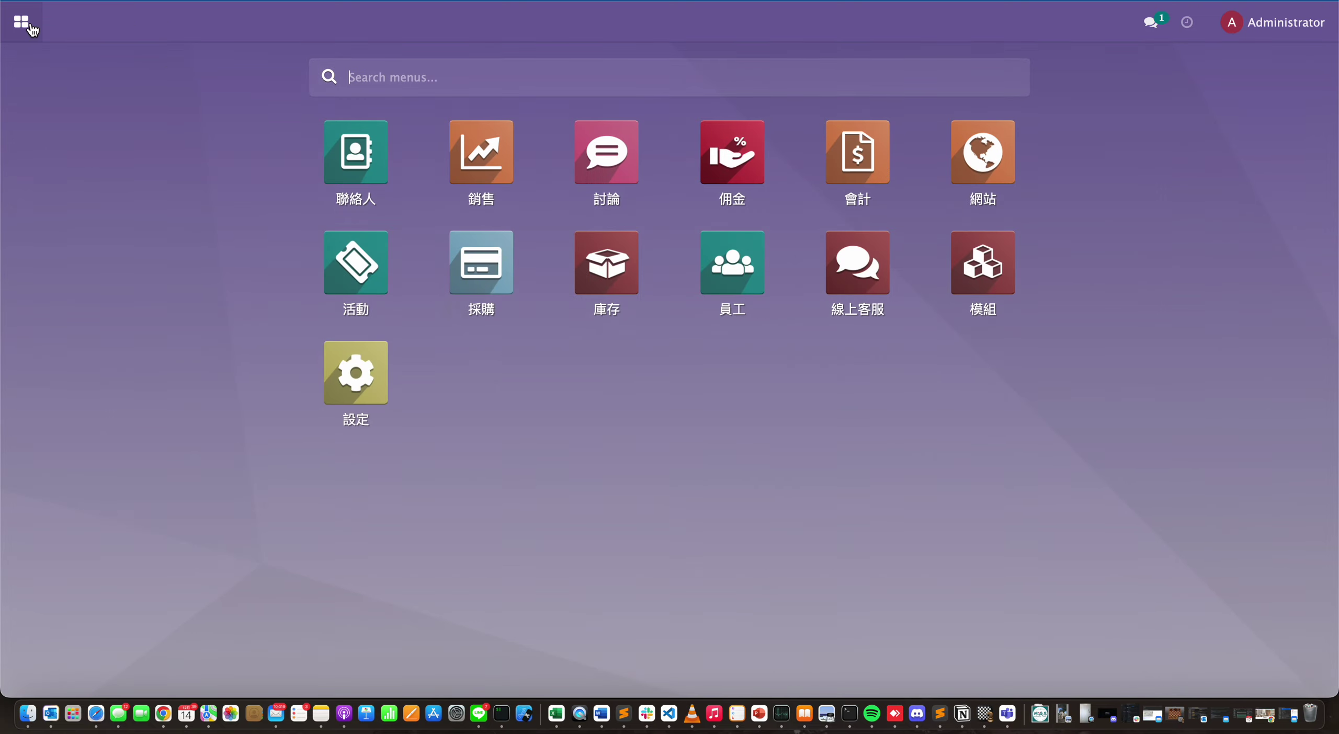
{"action": "left_click", "coordinate": [494, 164]}
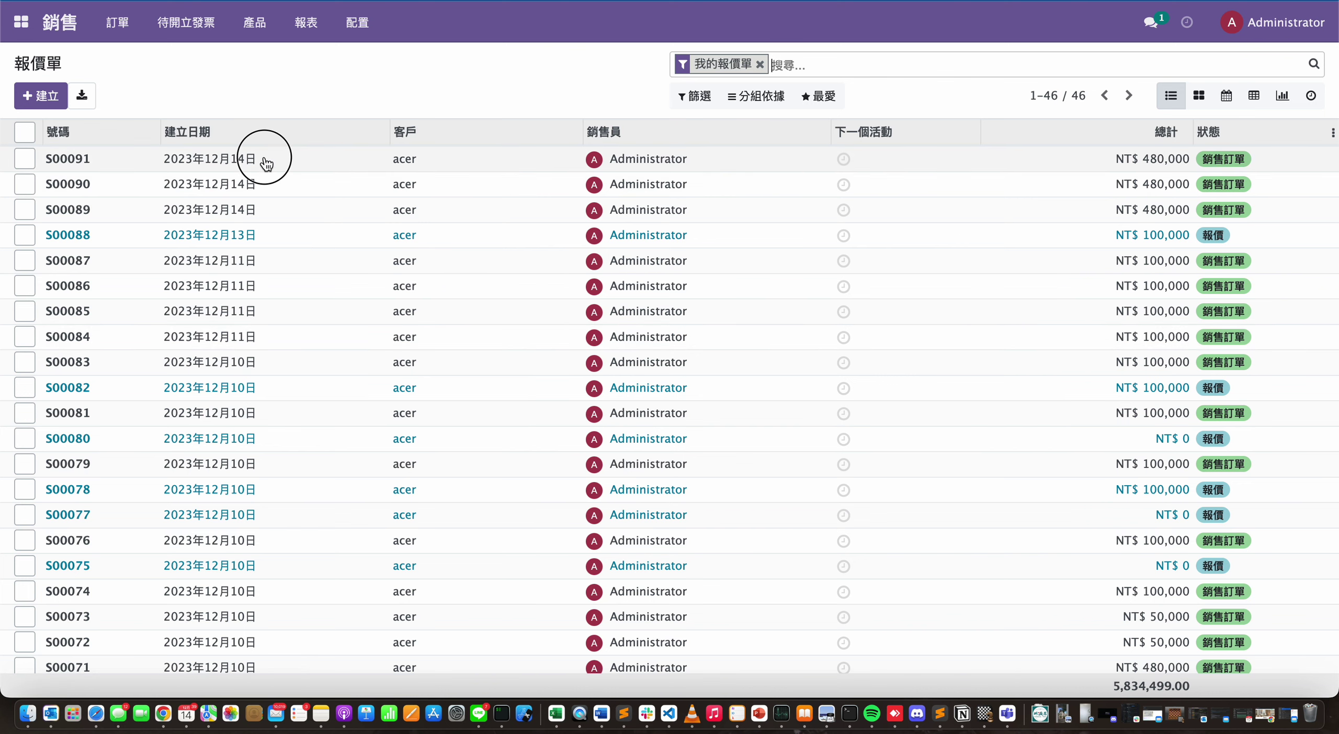
{"action": "left_click", "coordinate": [266, 163]}
{"action": "left_click", "coordinate": [787, 189]}
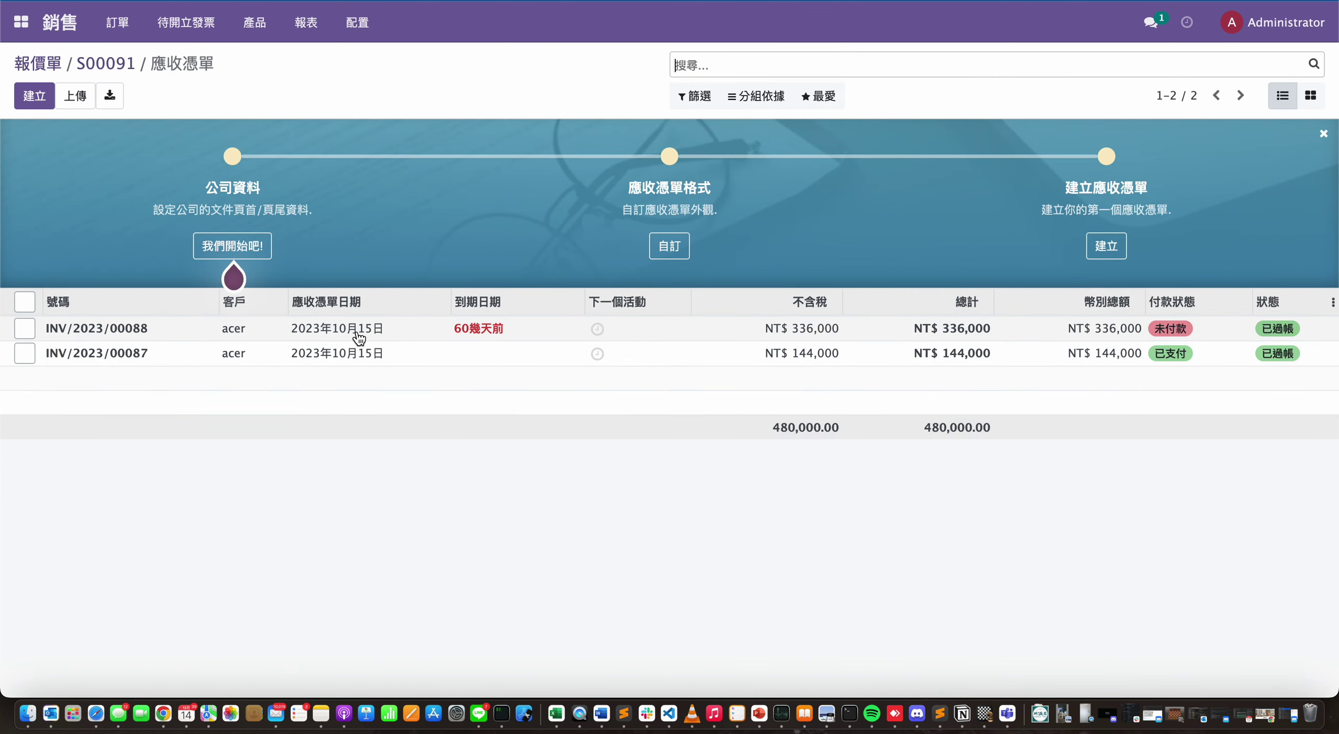
{"action": "left_click", "coordinate": [293, 335]}
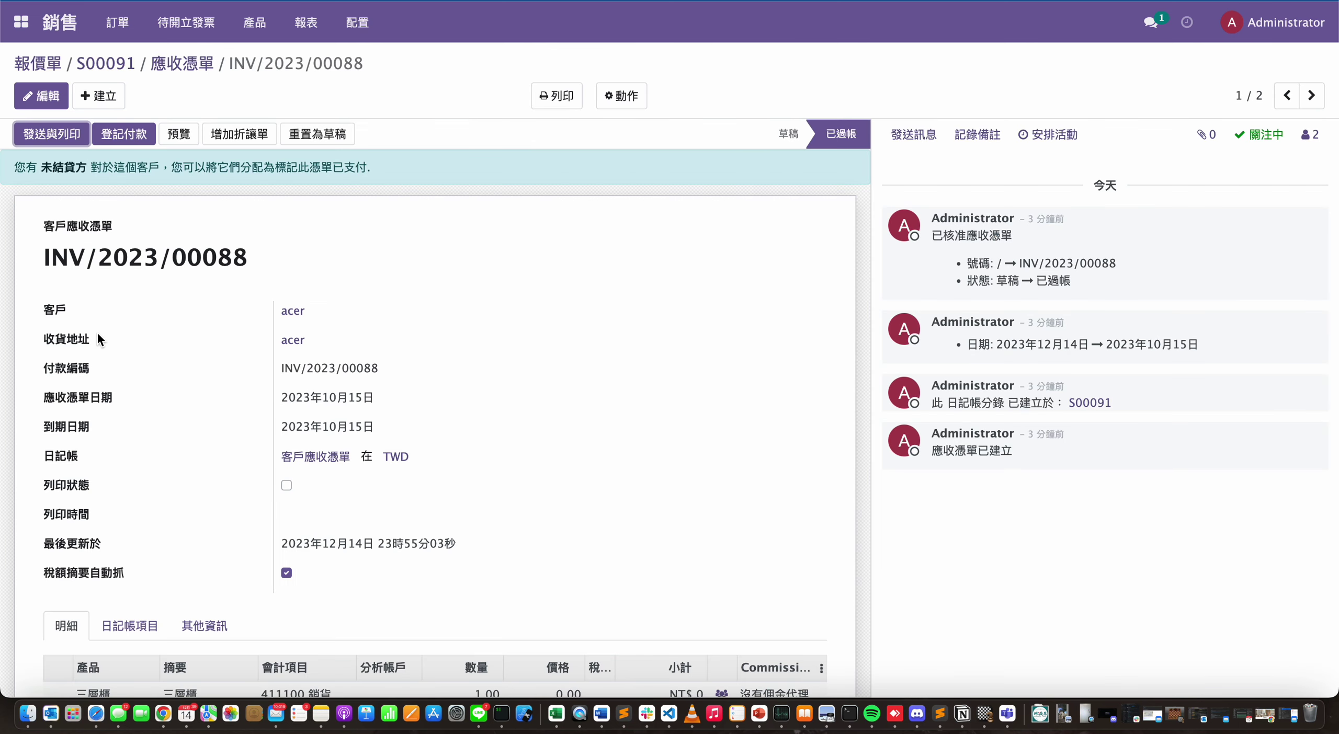
- Issue a credit note for the invoice using the 全部折讓及新的應收憑單草稿 method
{"action": "left_click", "coordinate": [251, 138]}
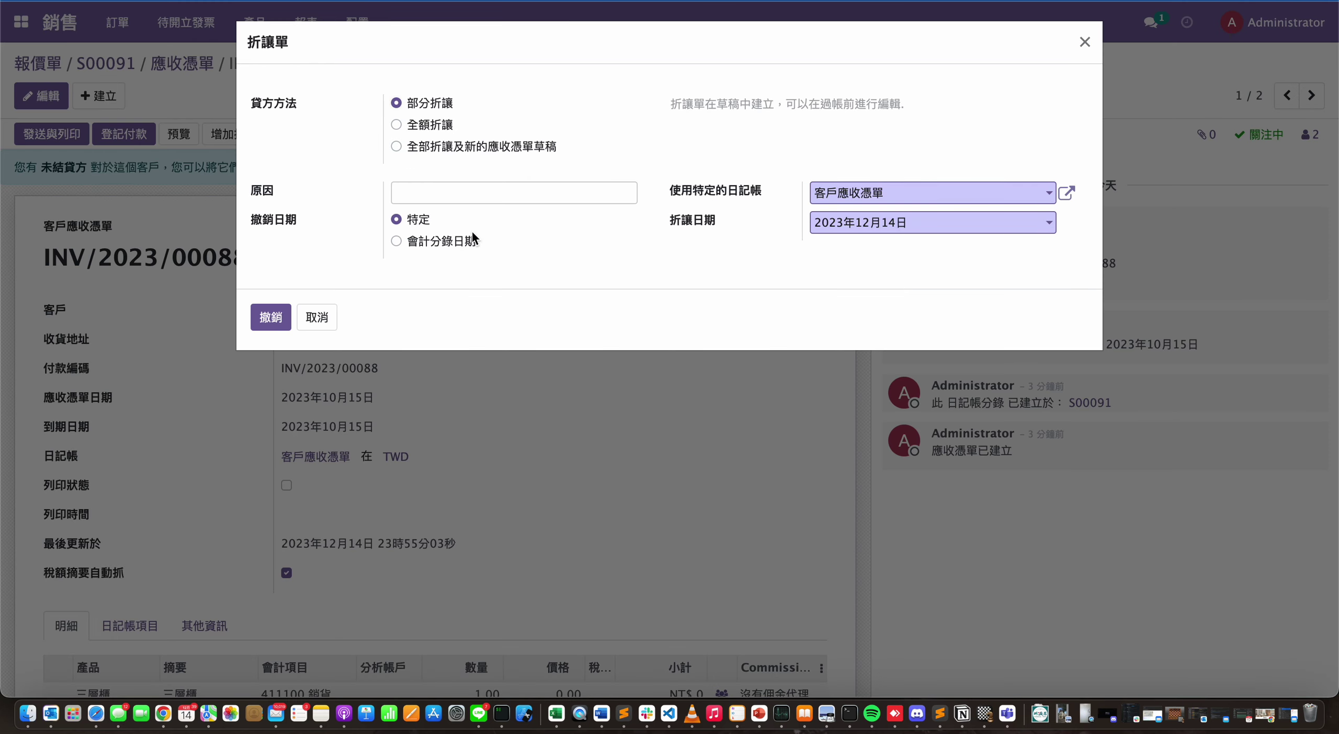
{"action": "left_click", "coordinate": [497, 147]}
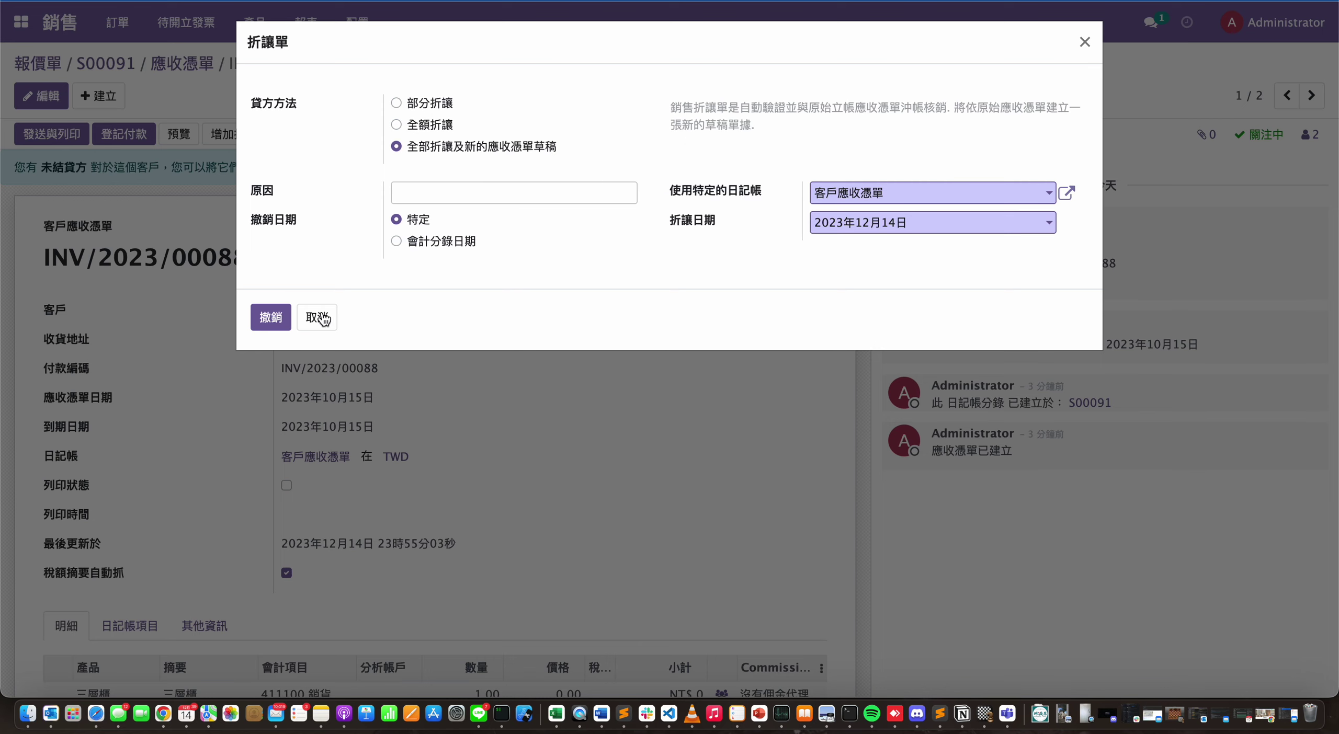
{"action": "left_click", "coordinate": [275, 321]}
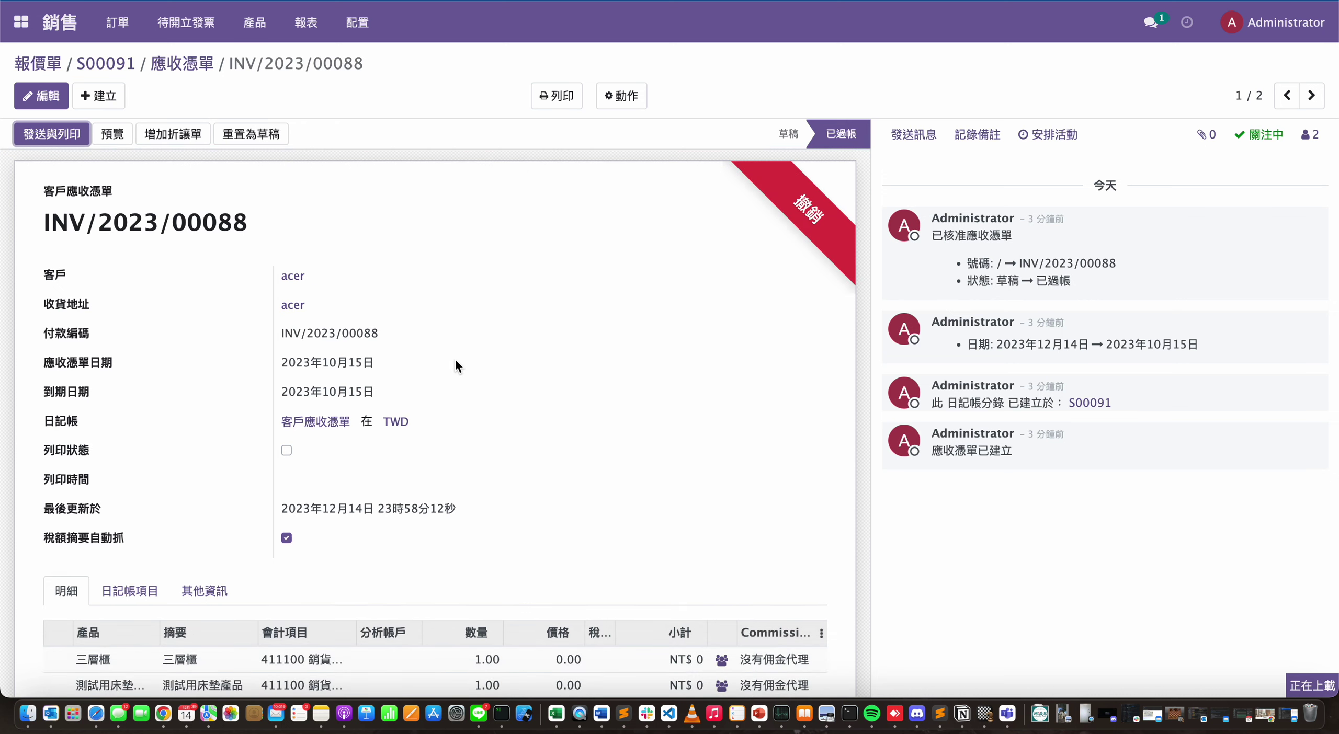
- Edit the new draft invoice, setting the quantities of 三層櫃 to 3, 測試用床墊產品 to 3 and 測試用櫃子 to 5
{"action": "scroll", "coordinate": [629, 531], "scroll_direction": "down", "scroll_amount": 5}
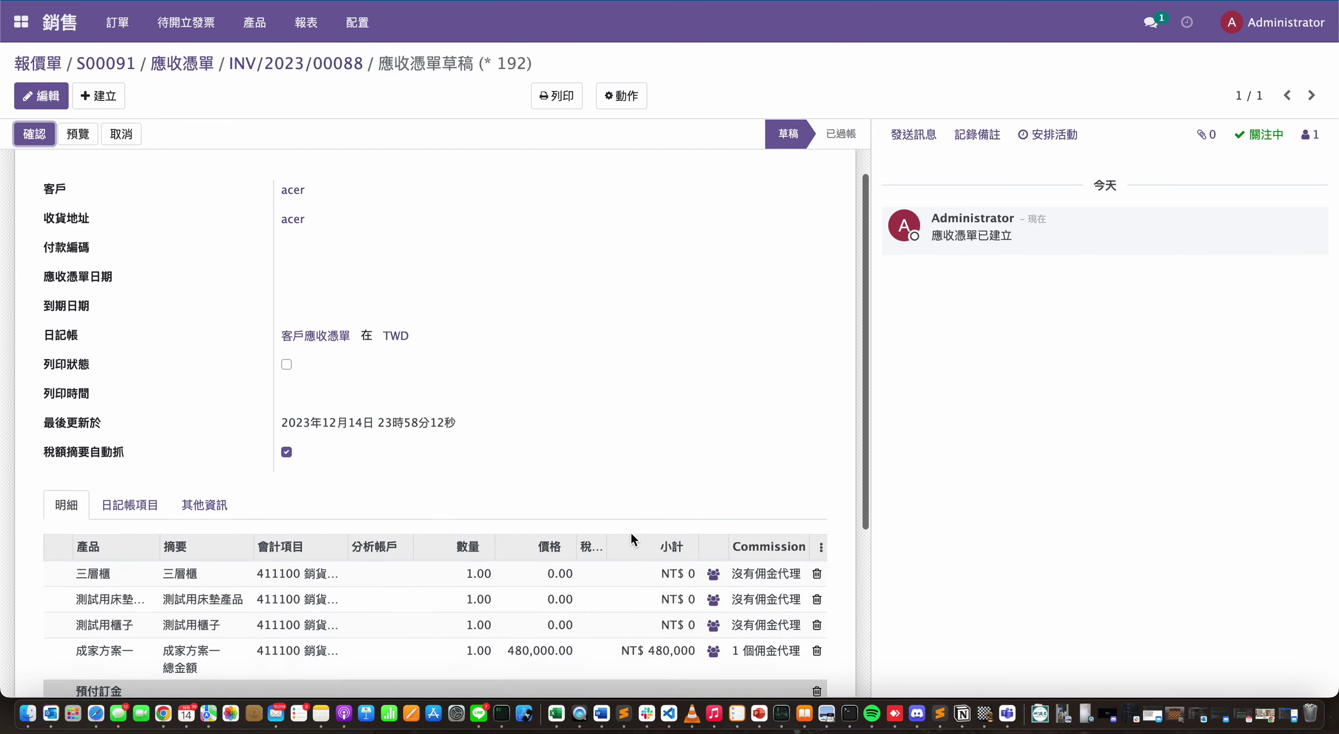
{"action": "scroll", "coordinate": [168, 516], "scroll_direction": "up", "scroll_amount": 4}
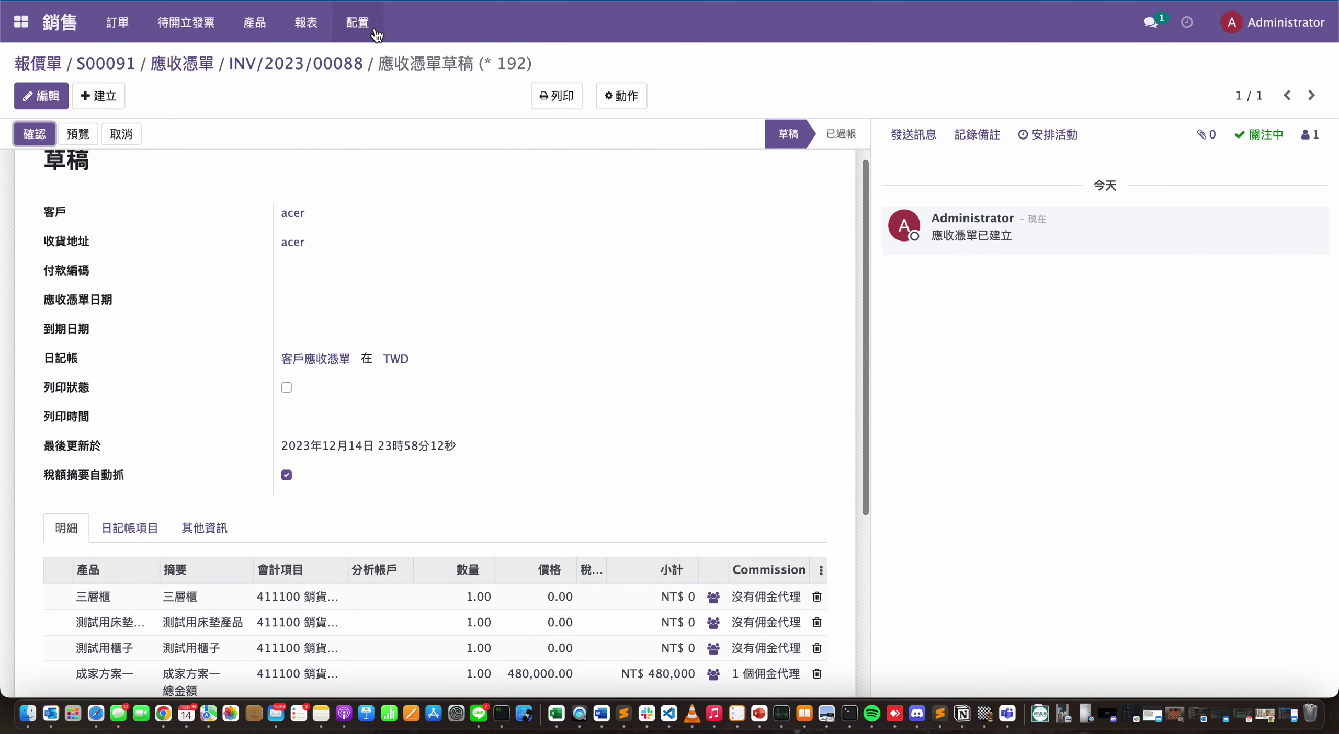
{"action": "scroll", "coordinate": [653, 285], "scroll_direction": "down", "scroll_amount": 4}
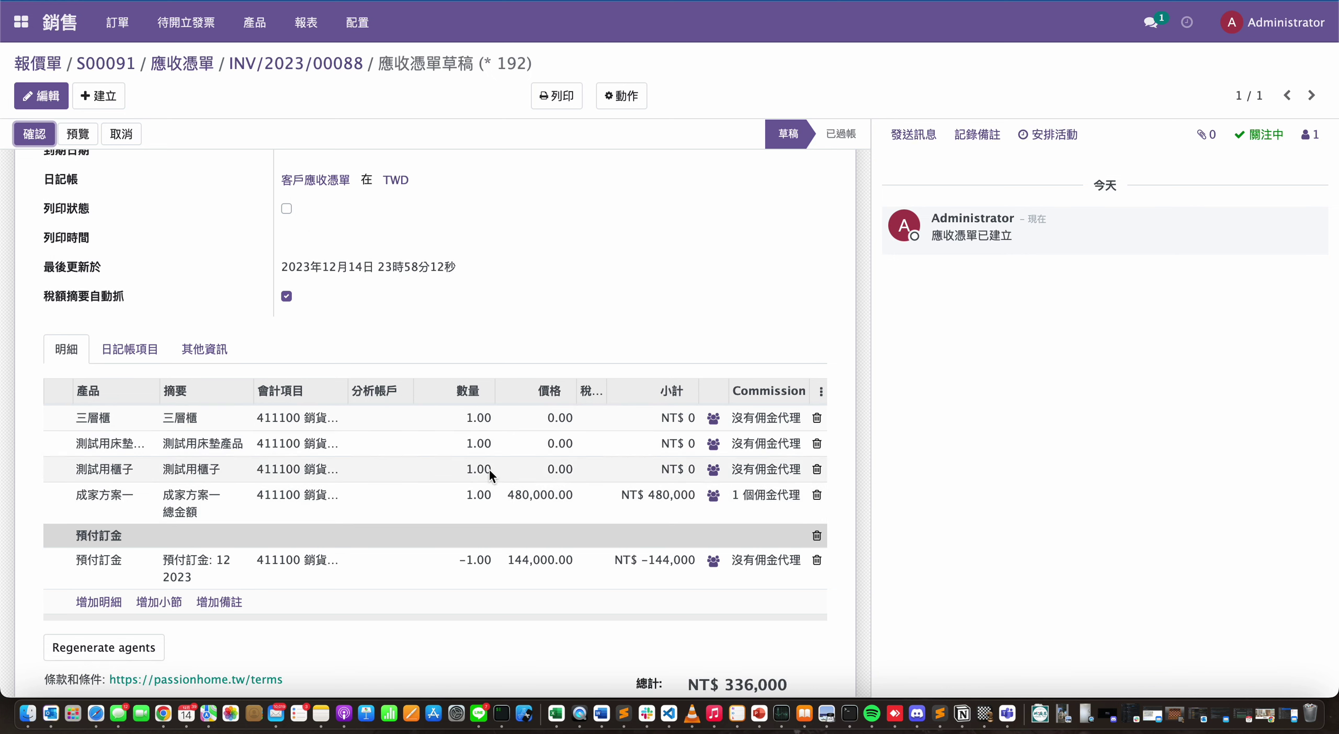
{"action": "left_click", "coordinate": [456, 419]}
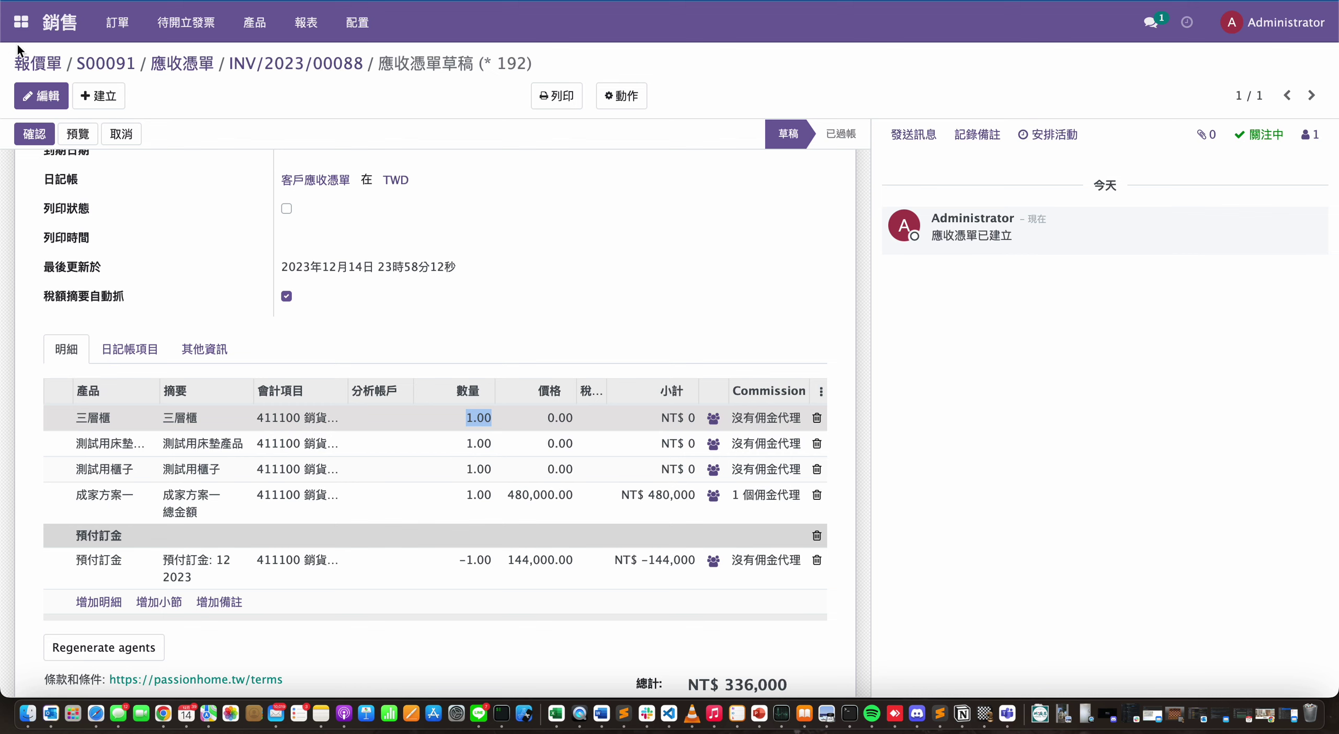
{"action": "left_click", "coordinate": [30, 95]}
{"action": "scroll", "coordinate": [465, 501], "scroll_direction": "down", "scroll_amount": 5}
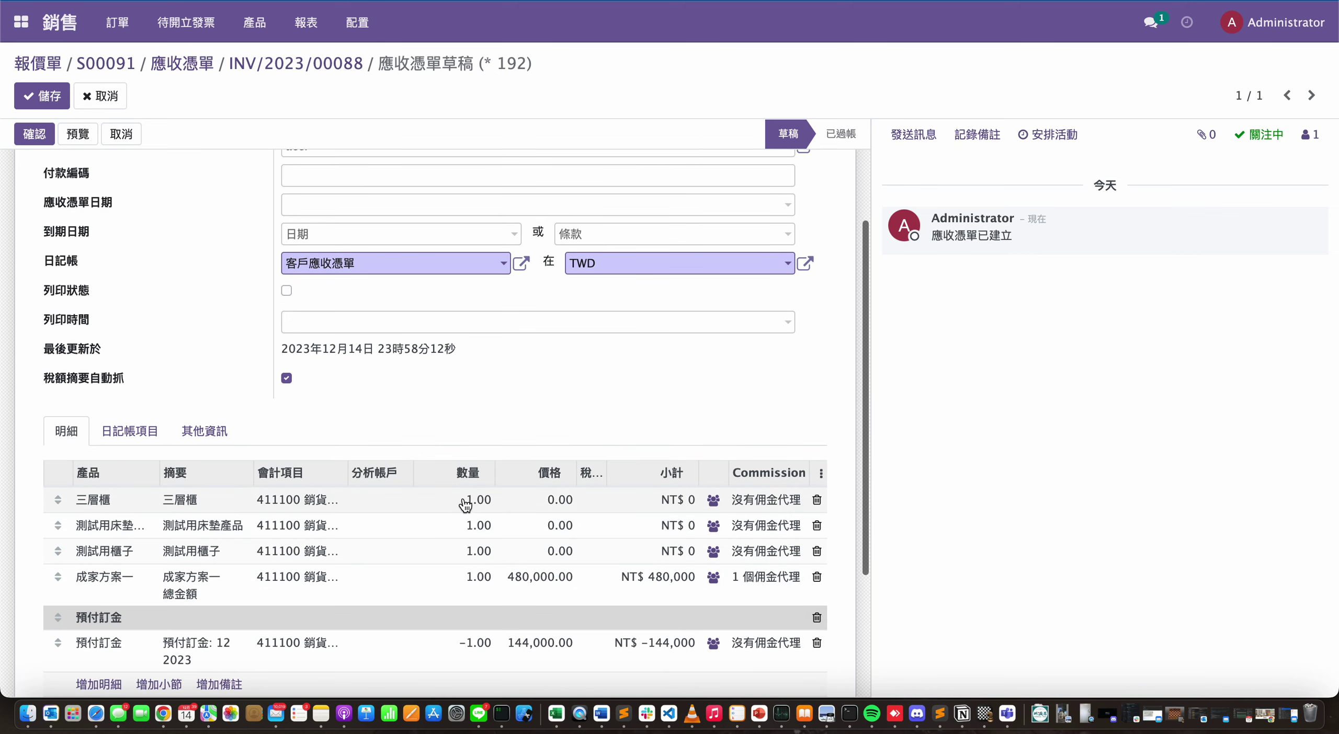
{"action": "left_click", "coordinate": [466, 503]}
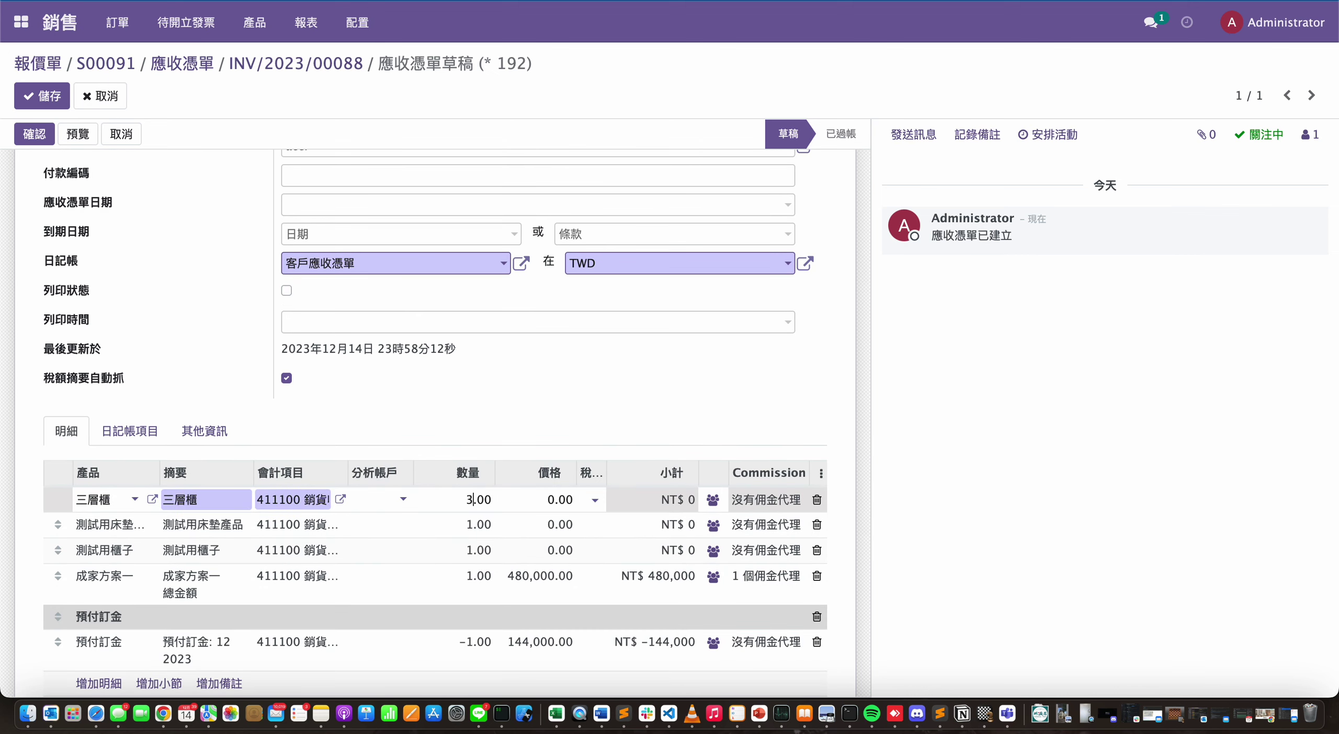
{"action": "type", "text": "3"}
{"action": "left_click", "coordinate": [476, 524]}
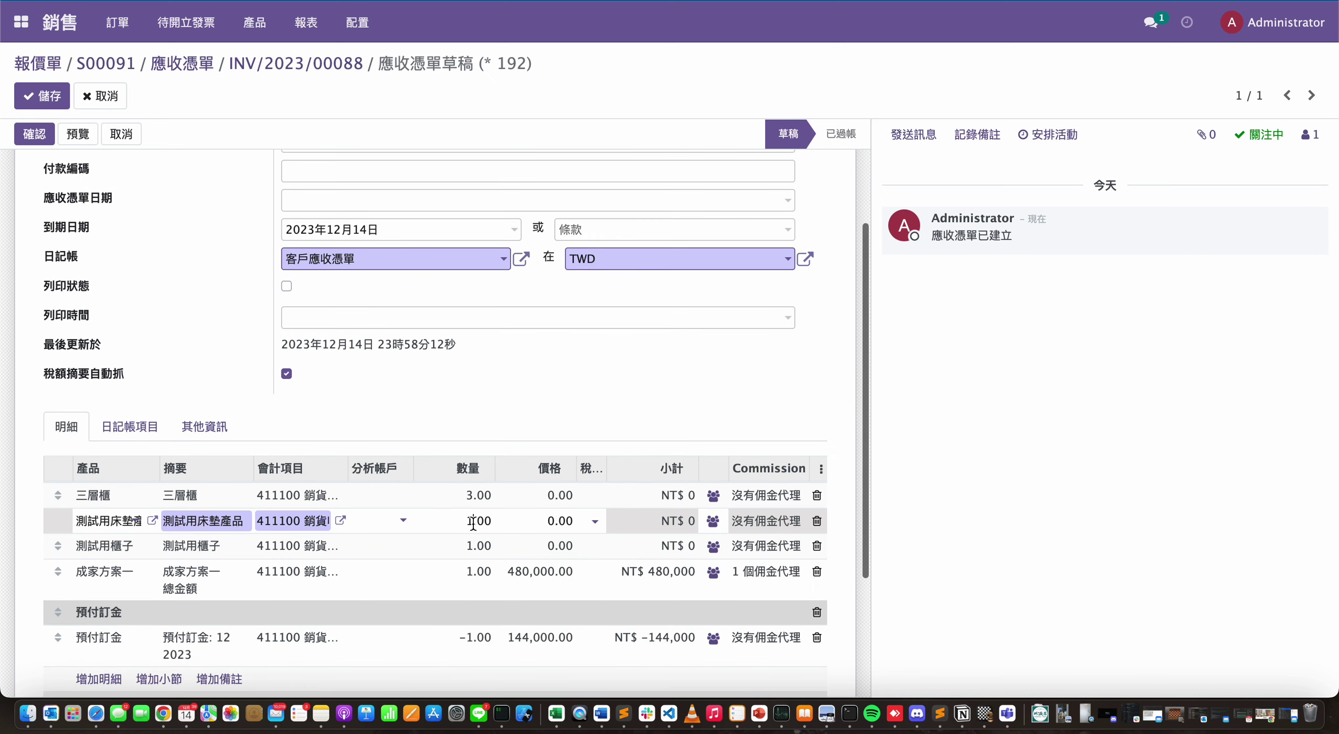
{"action": "type", "text": "3"}
{"action": "left_click", "coordinate": [470, 544]}
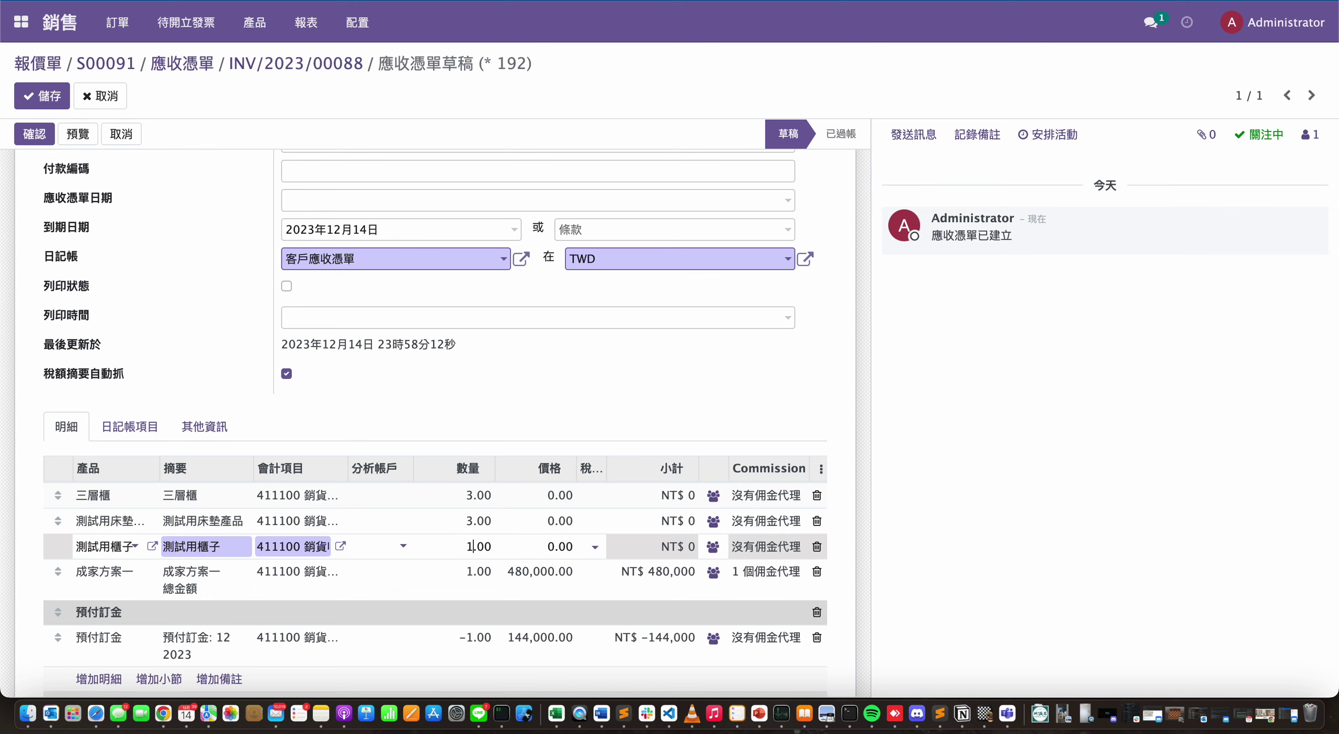
{"action": "type", "text": "5"}
- Set the price of the 成家方案一 line to 550,000
{"action": "left_click", "coordinate": [530, 573]}
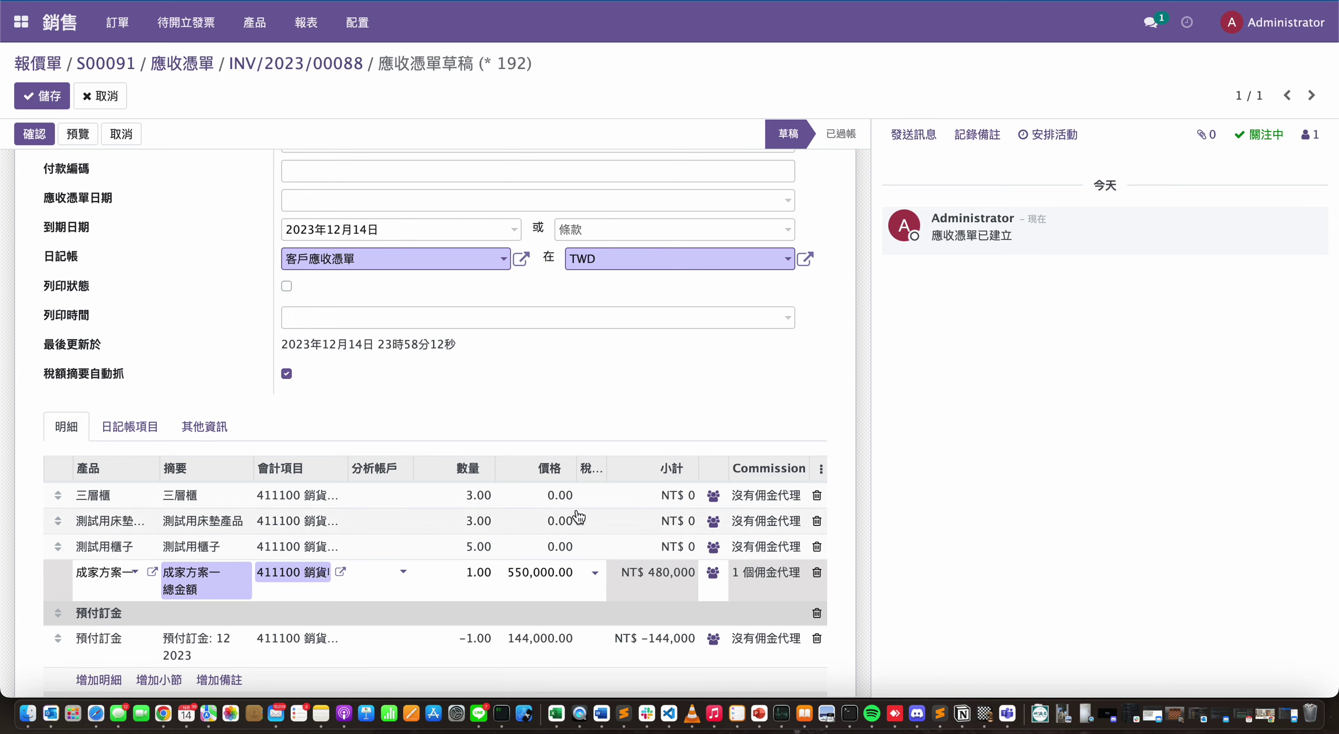
{"action": "left_click", "coordinate": [601, 413]}
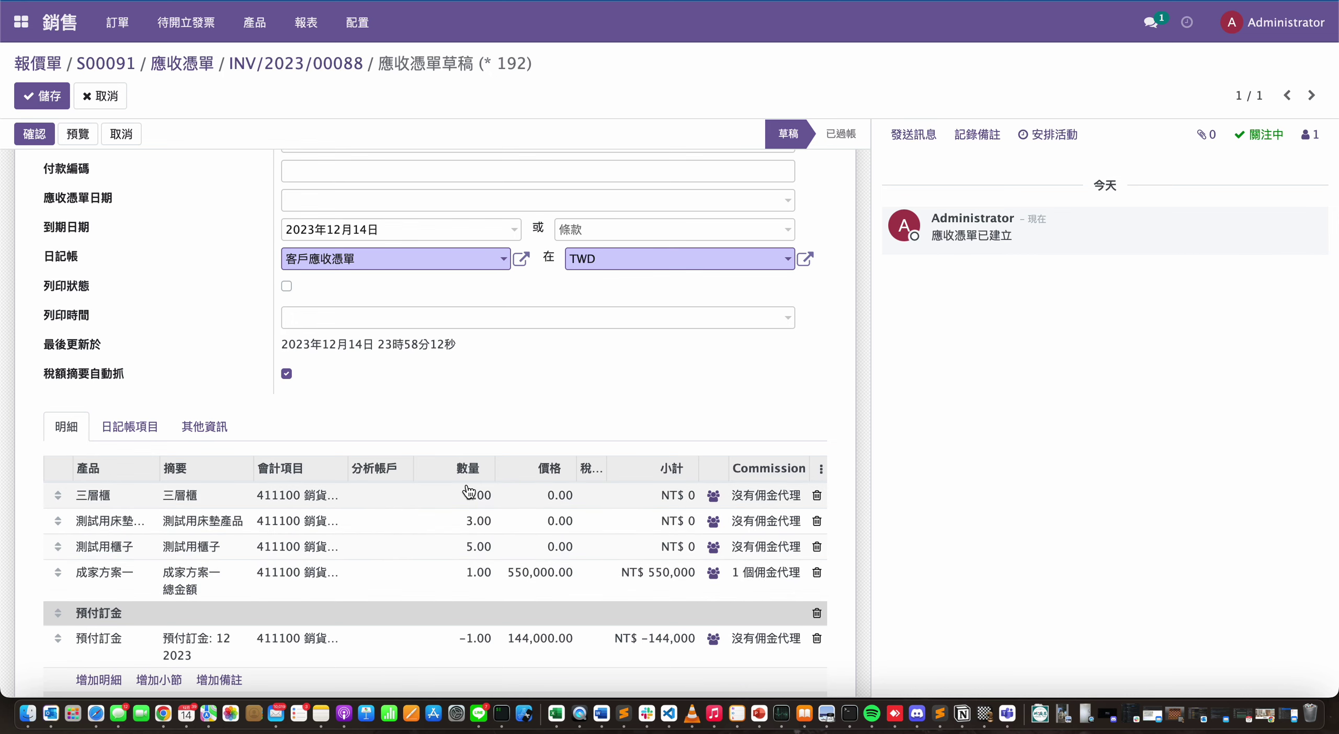
- Change the agent's commission on the 成家方案一 line to 100%佣金, save it and check the invoice's commission total
{"action": "scroll", "coordinate": [484, 559], "scroll_direction": "down", "scroll_amount": 2}
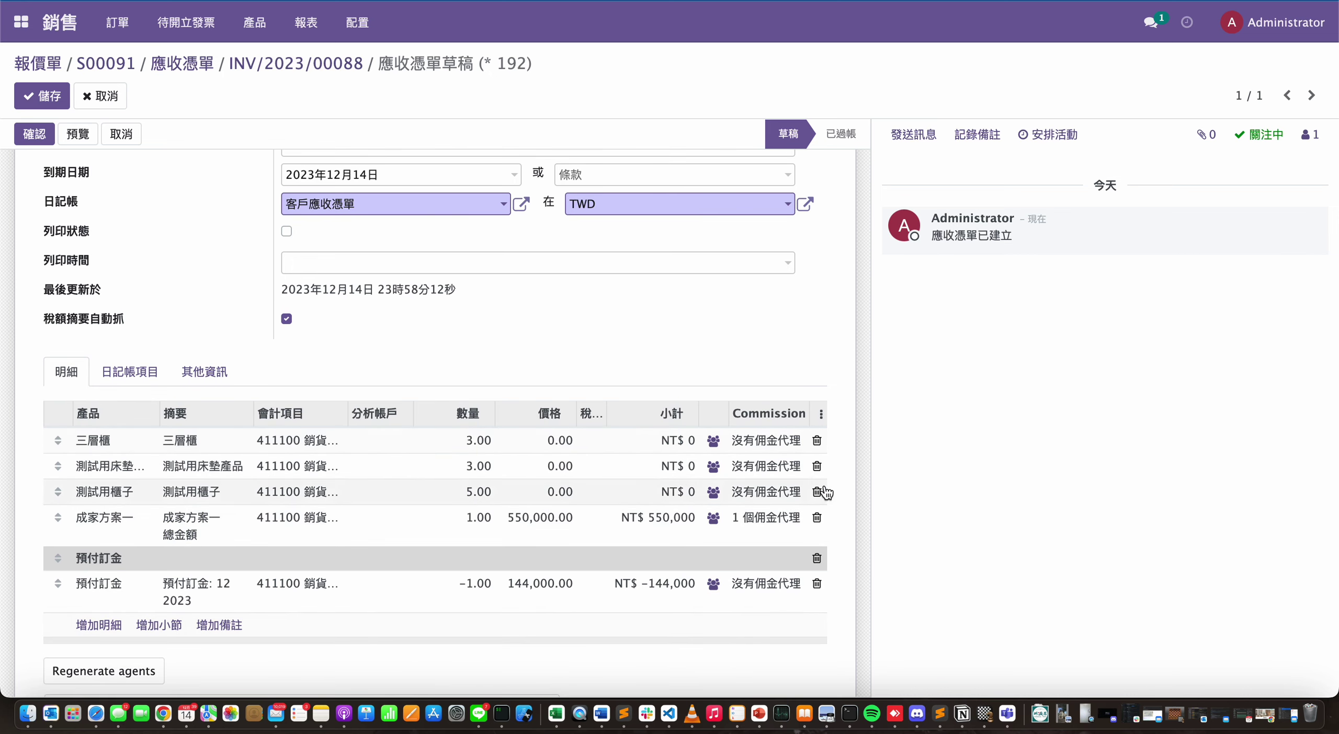
{"action": "left_click", "coordinate": [715, 525]}
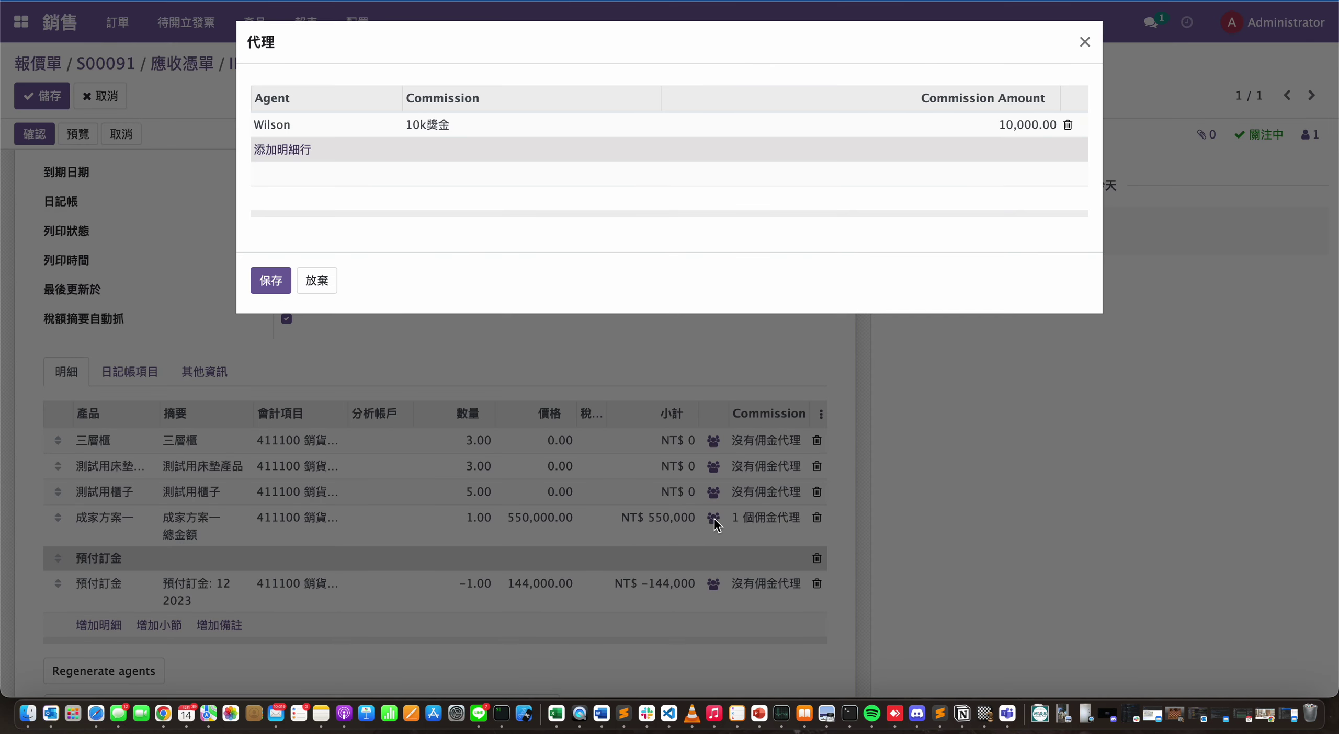
{"action": "left_click", "coordinate": [486, 130]}
{"action": "left_click", "coordinate": [486, 129]}
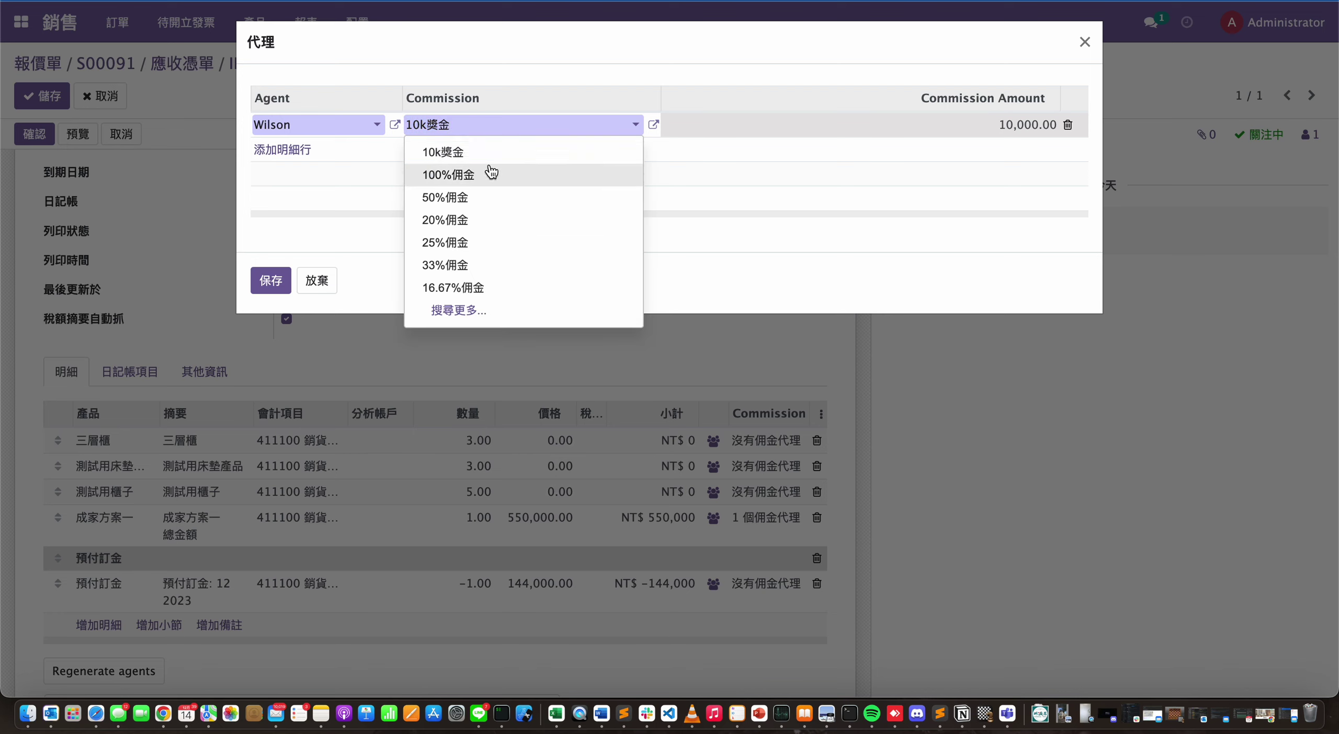
{"action": "key", "text": "Escape"}
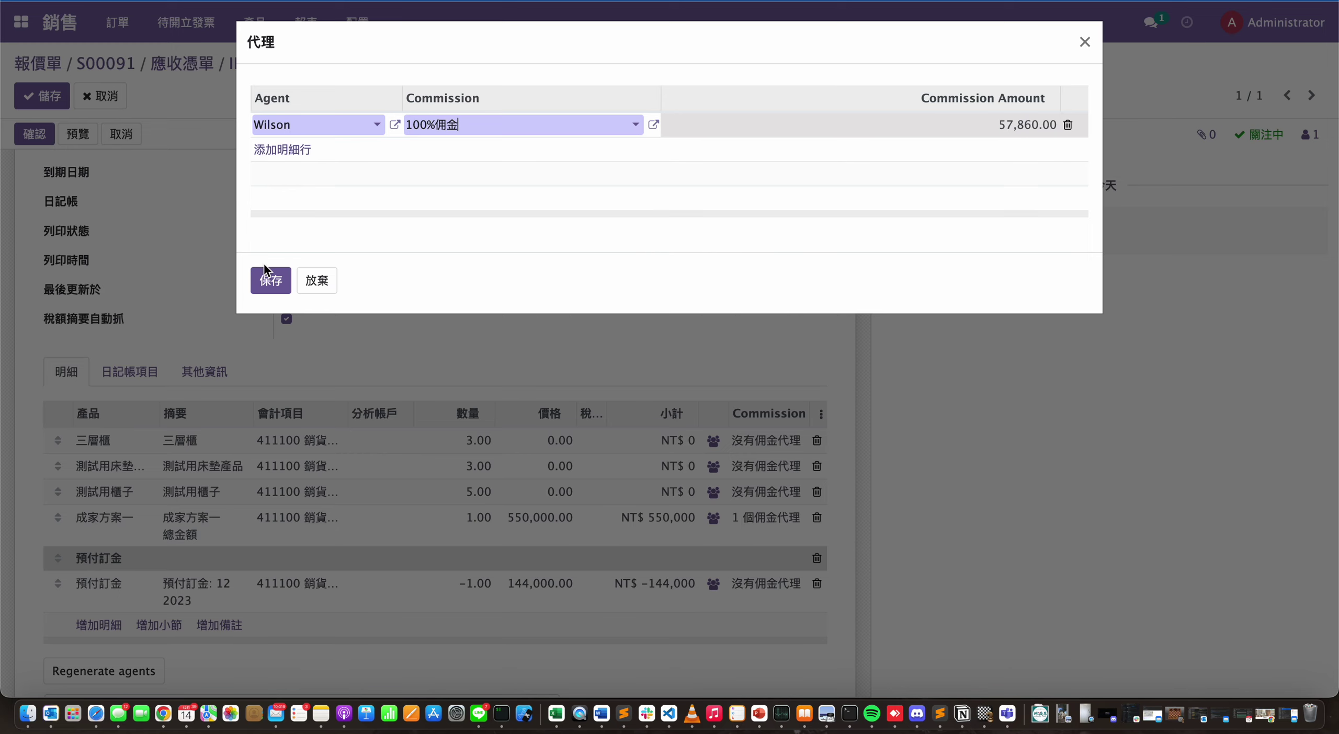
{"action": "left_click", "coordinate": [270, 281]}
{"action": "scroll", "coordinate": [779, 369], "scroll_direction": "down", "scroll_amount": 6}
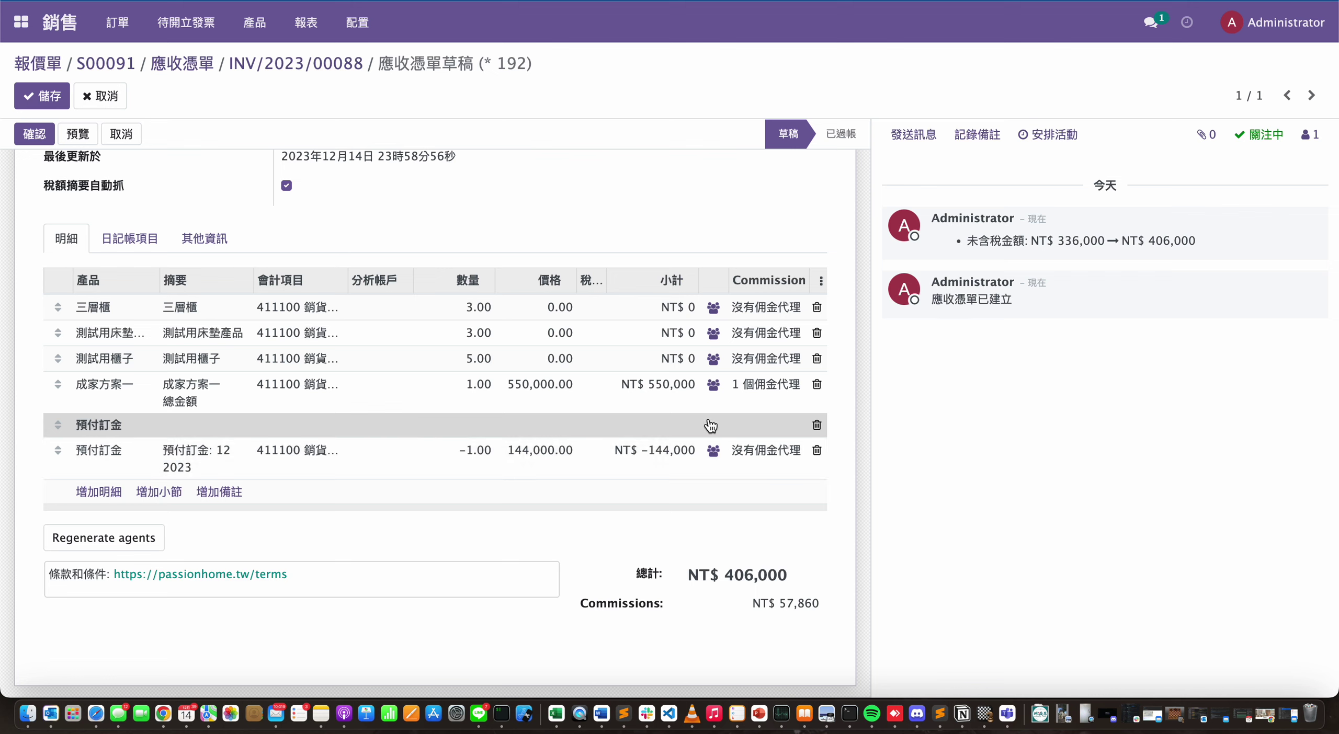
{"action": "scroll", "coordinate": [674, 462], "scroll_direction": "up", "scroll_amount": 4}
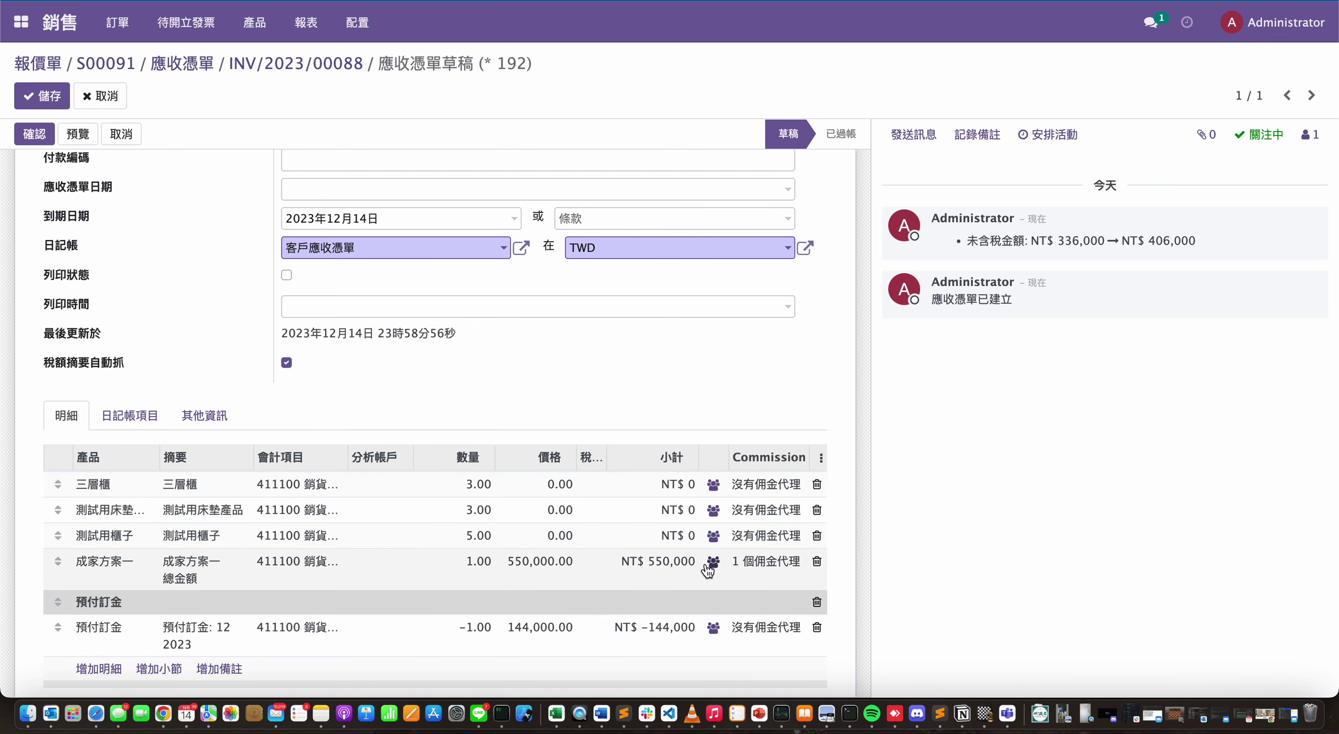
- Confirm the revised draft invoice and review its posted lines and commission total
{"action": "scroll", "coordinate": [714, 567], "scroll_direction": "down", "scroll_amount": 5}
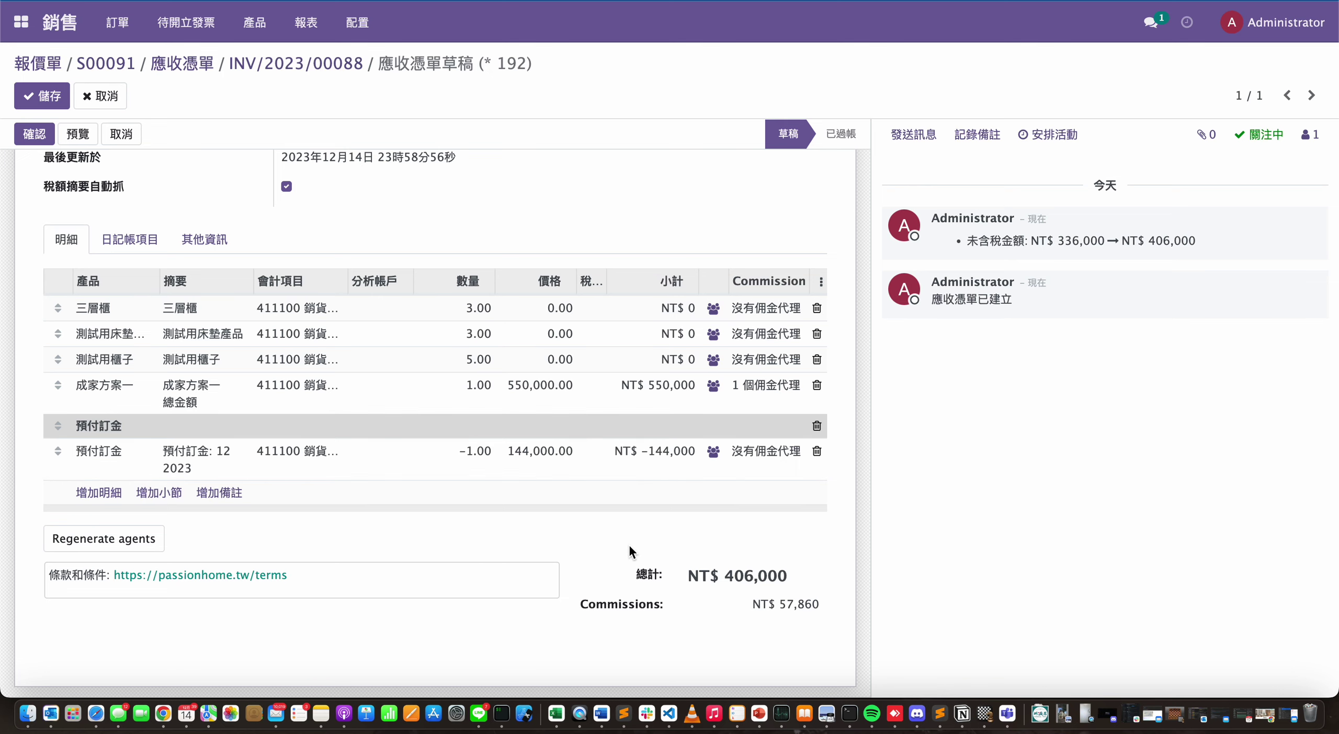
{"action": "scroll", "coordinate": [628, 544], "scroll_direction": "up", "scroll_amount": 2}
{"action": "scroll", "coordinate": [627, 544], "scroll_direction": "up", "scroll_amount": 4}
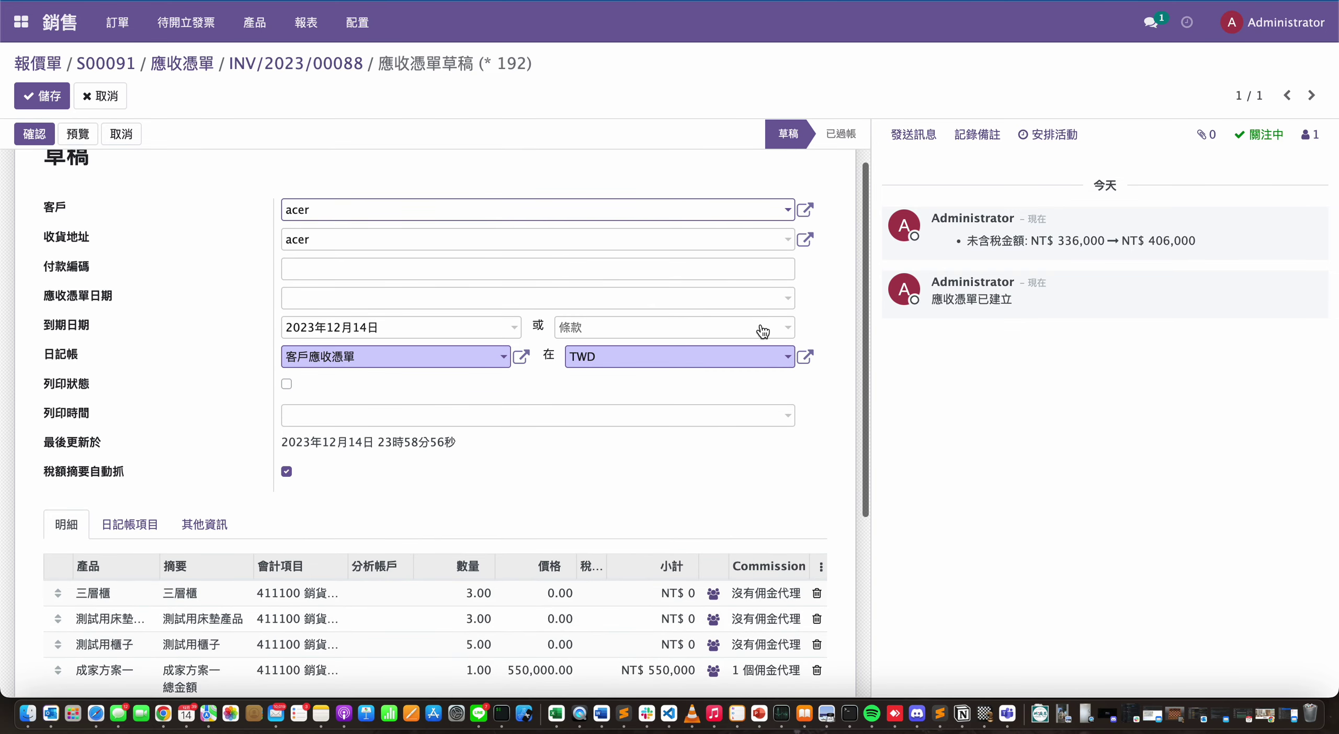
{"action": "left_click", "coordinate": [34, 134]}
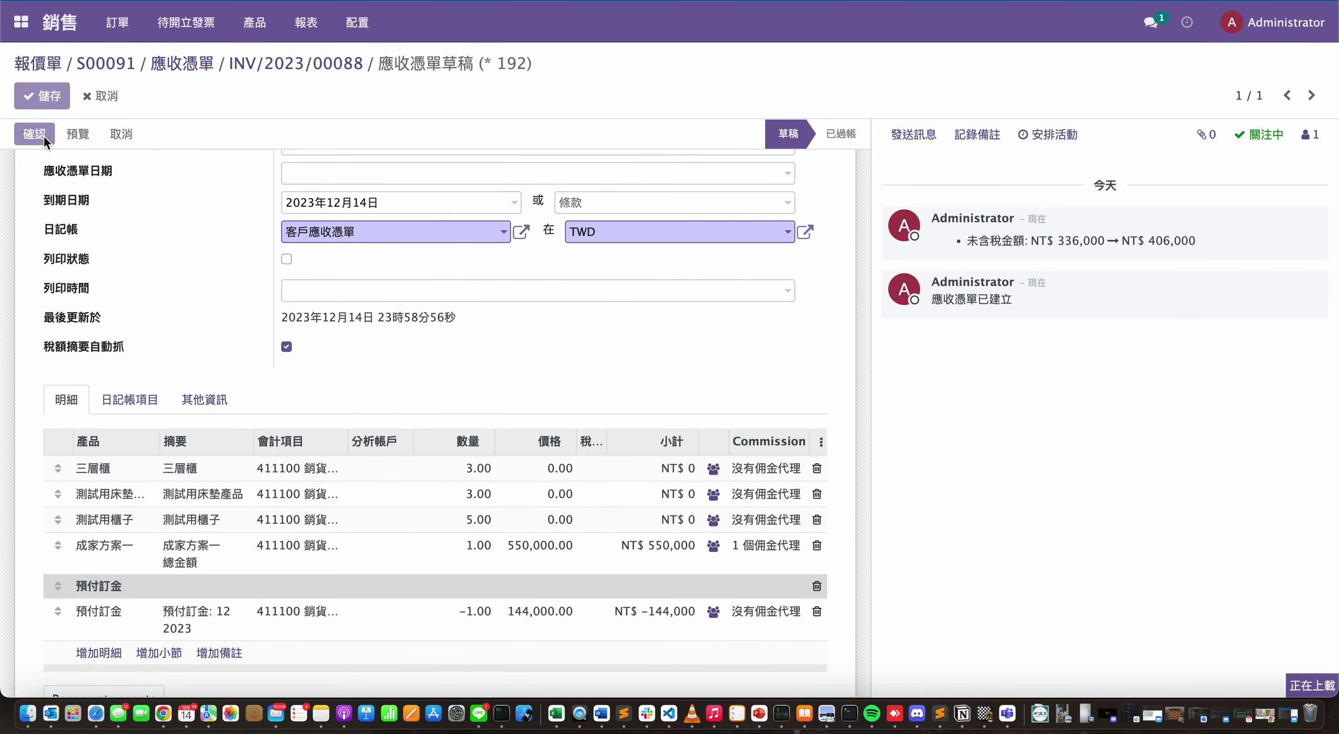
{"action": "scroll", "coordinate": [696, 398], "scroll_direction": "down", "scroll_amount": 10}
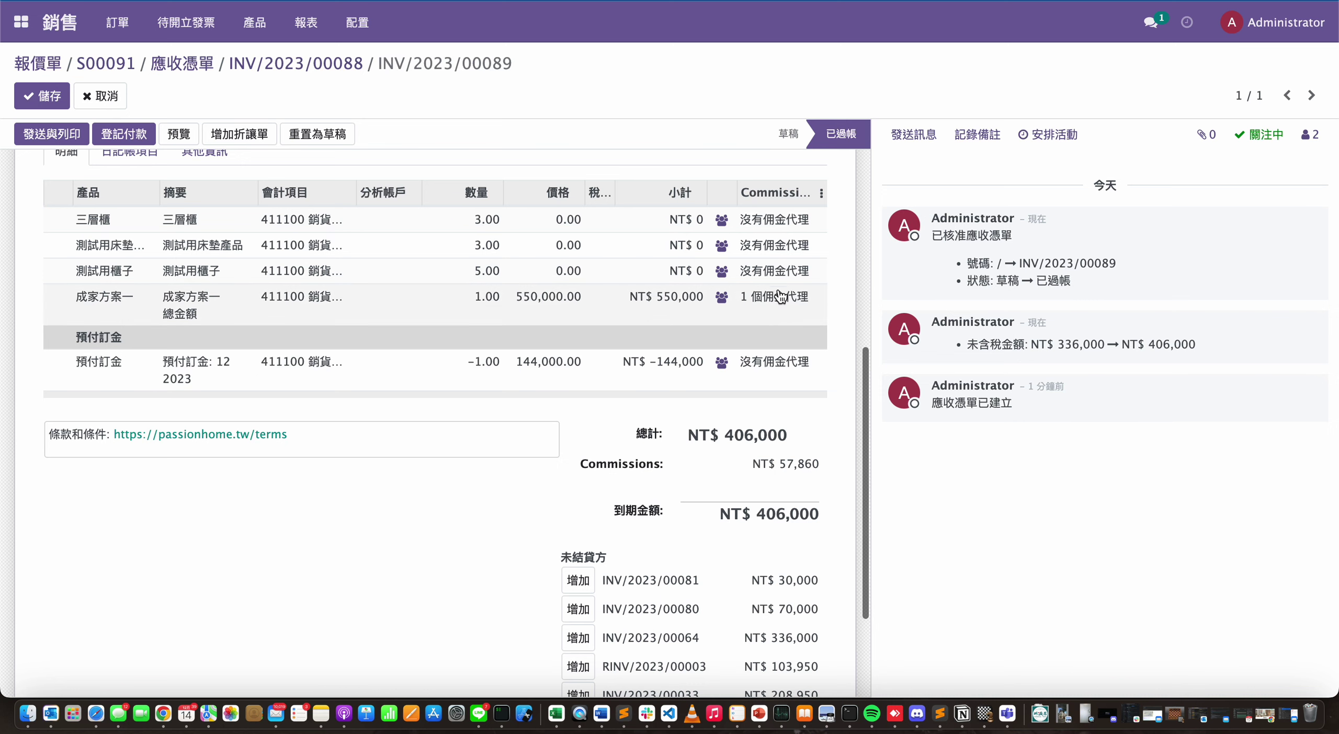
{"action": "scroll", "coordinate": [722, 308], "scroll_direction": "up", "scroll_amount": 3}
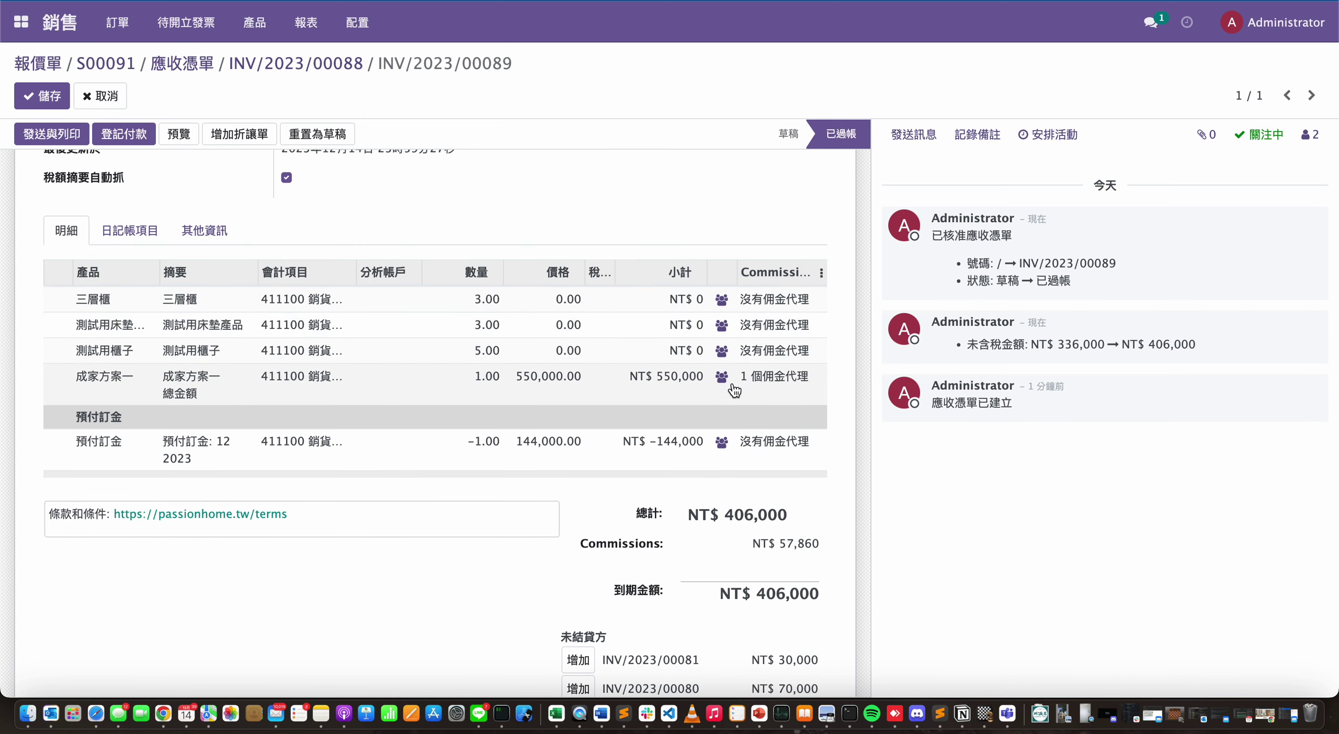
{"action": "scroll", "coordinate": [811, 544], "scroll_direction": "up", "scroll_amount": 10}
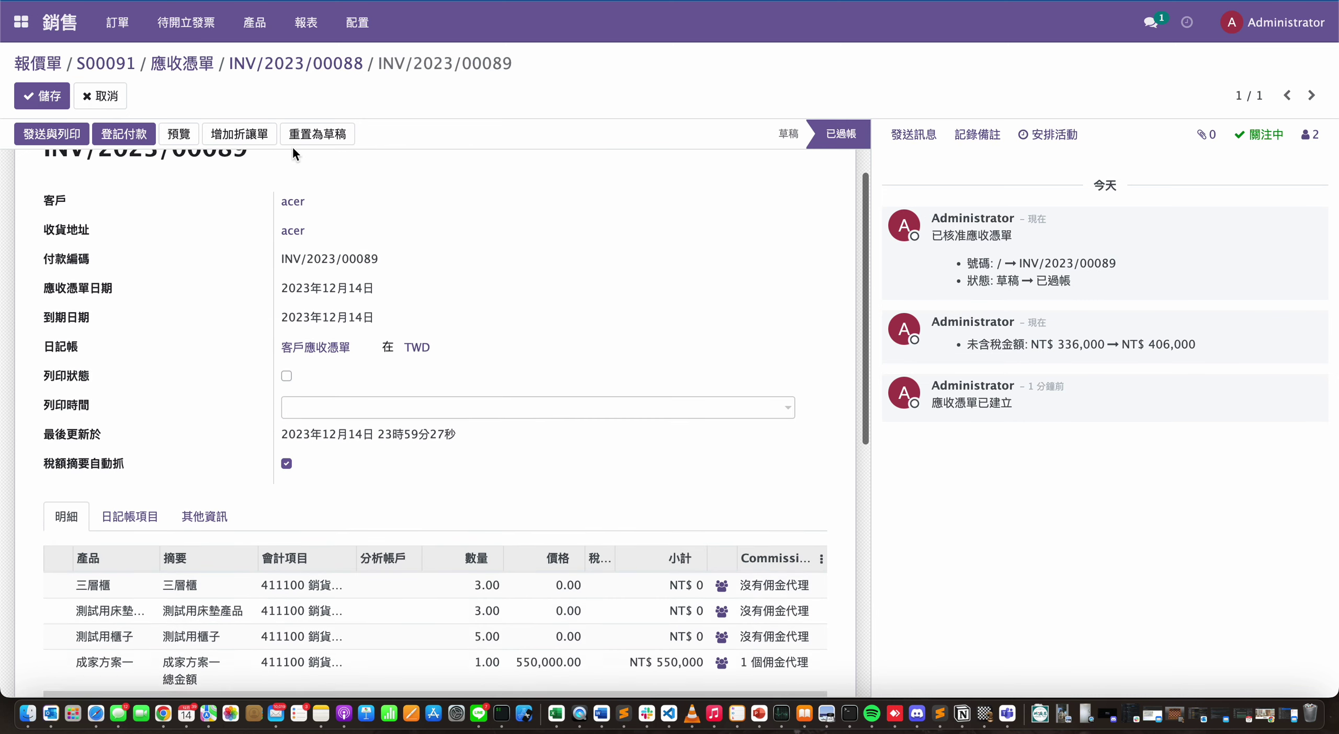
- Switch to the 佣金 app and make settlements for all agents up to 2024年01月05日 with the settlement type Sales Invoices
{"action": "left_click", "coordinate": [21, 22]}
{"action": "left_click", "coordinate": [732, 153]}
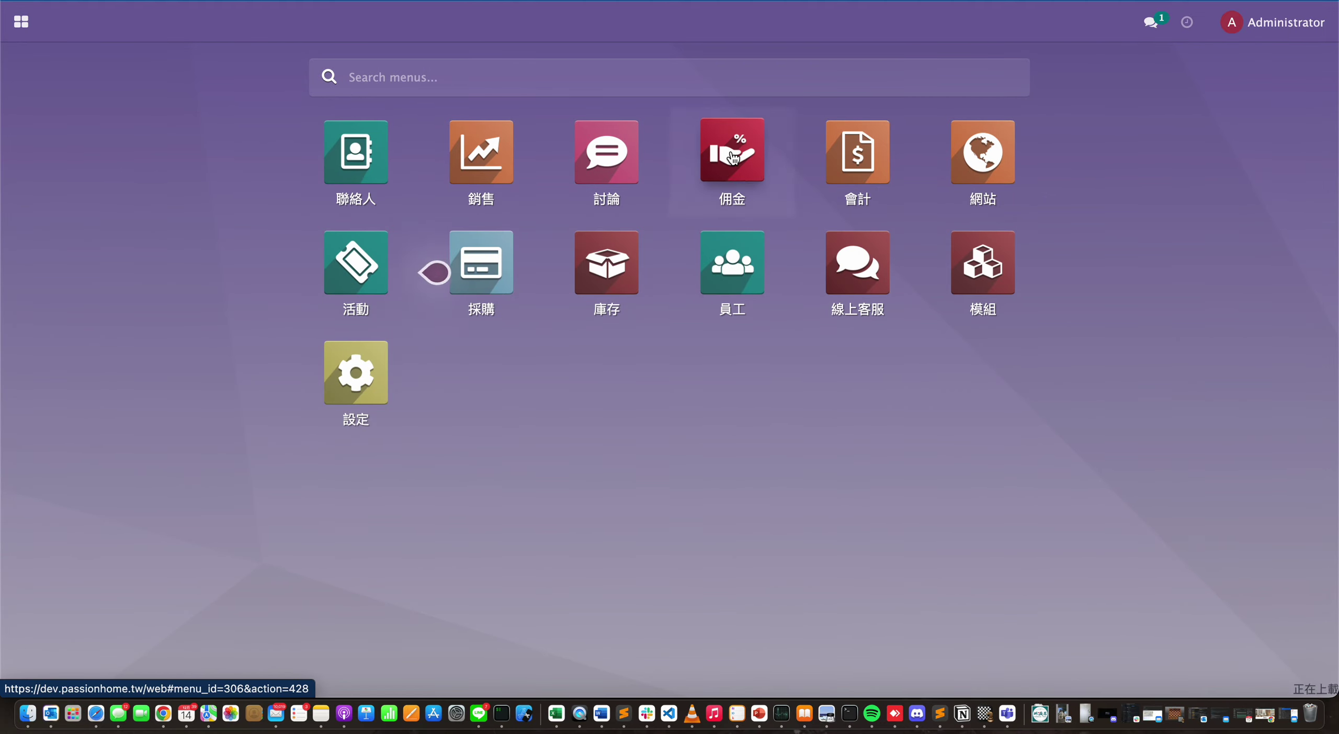
{"action": "left_click", "coordinate": [169, 22]}
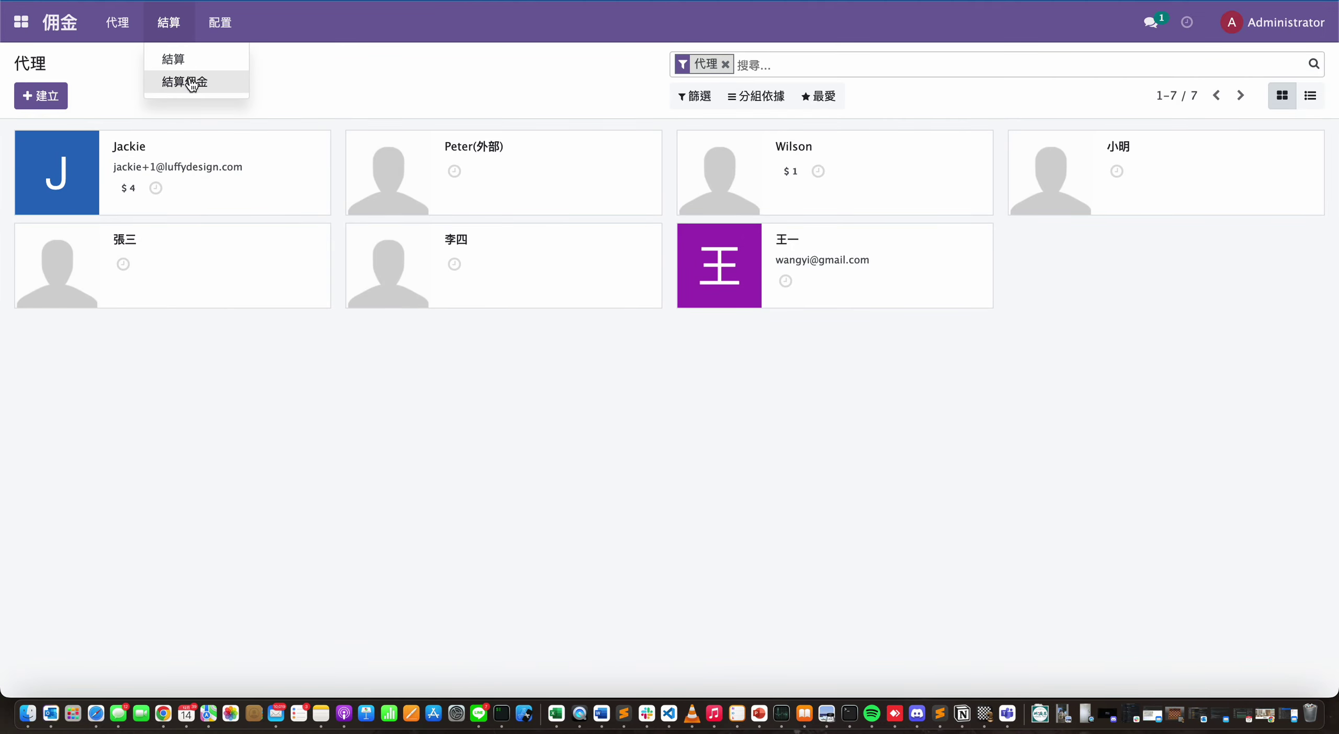
{"action": "left_click", "coordinate": [193, 82]}
{"action": "left_click", "coordinate": [462, 156]}
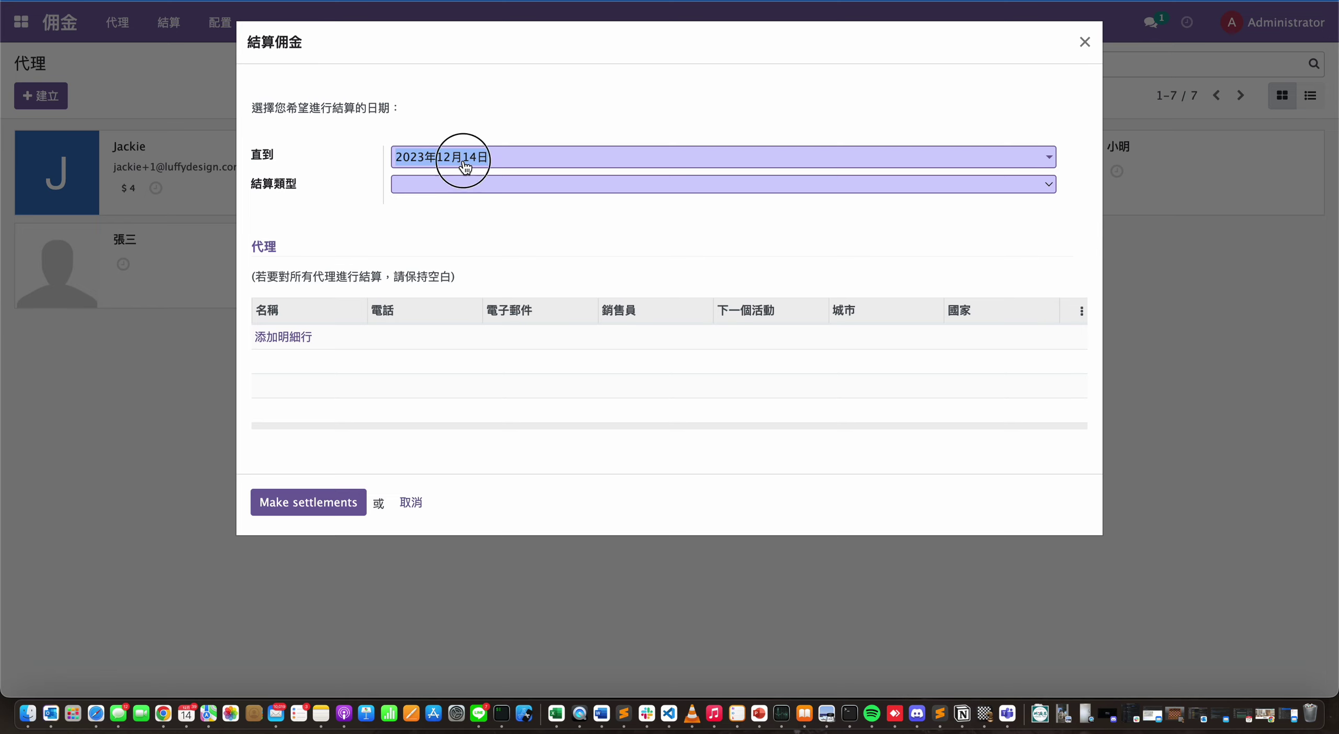
{"action": "left_click", "coordinate": [608, 187]}
{"action": "left_click", "coordinate": [555, 246]}
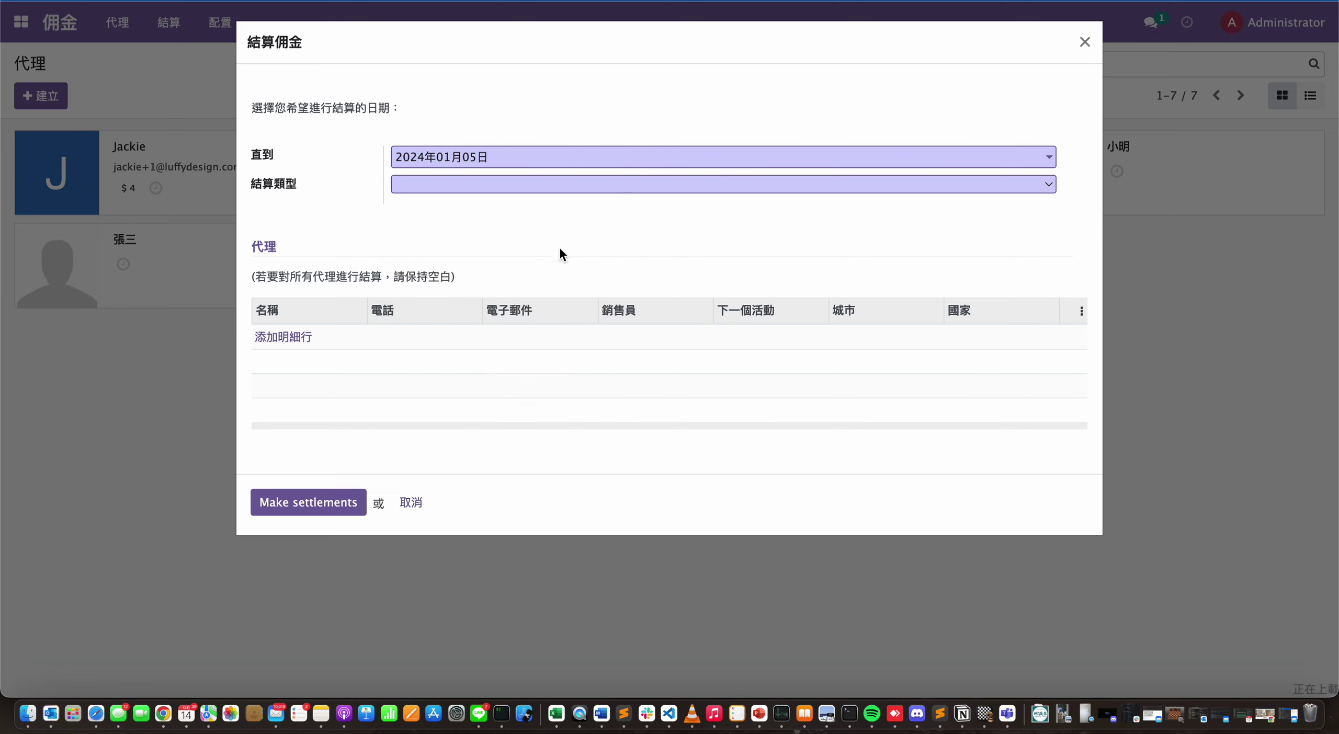
{"action": "left_click", "coordinate": [469, 185]}
{"action": "left_click", "coordinate": [469, 186]}
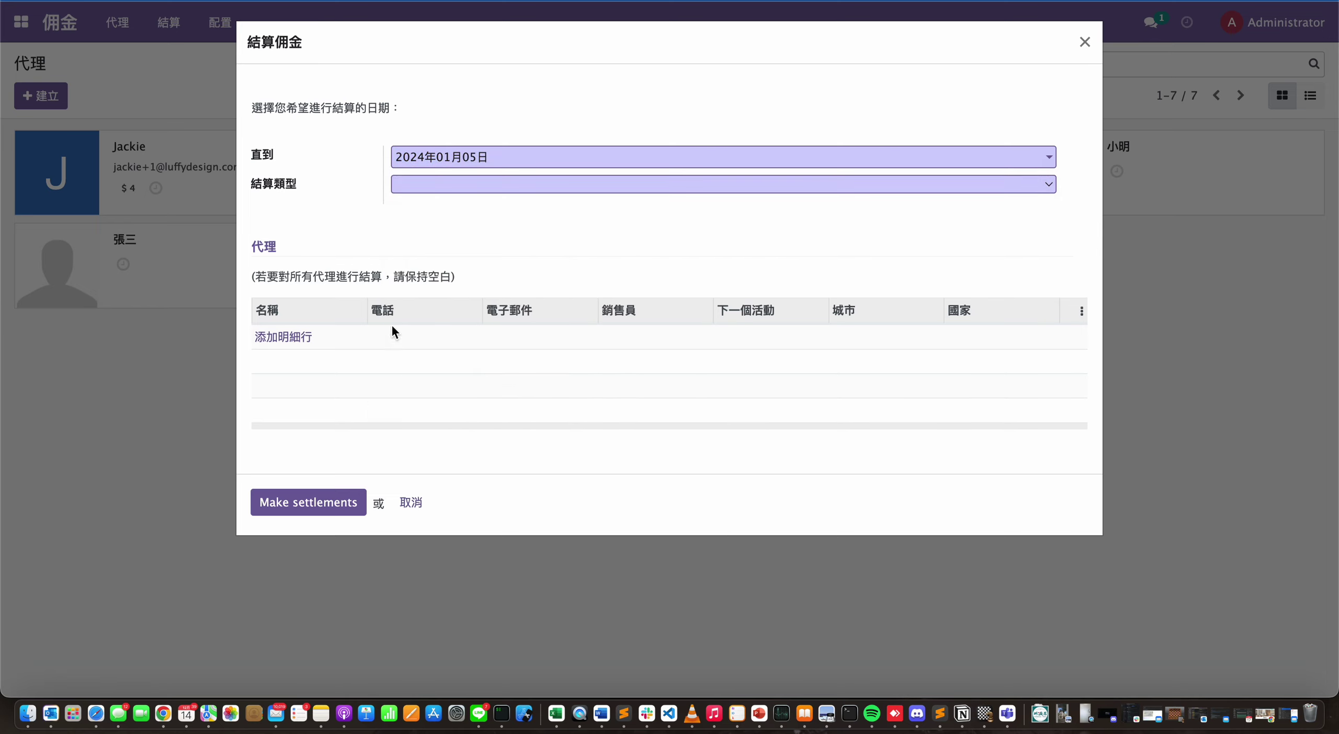
{"action": "left_click", "coordinate": [330, 499]}
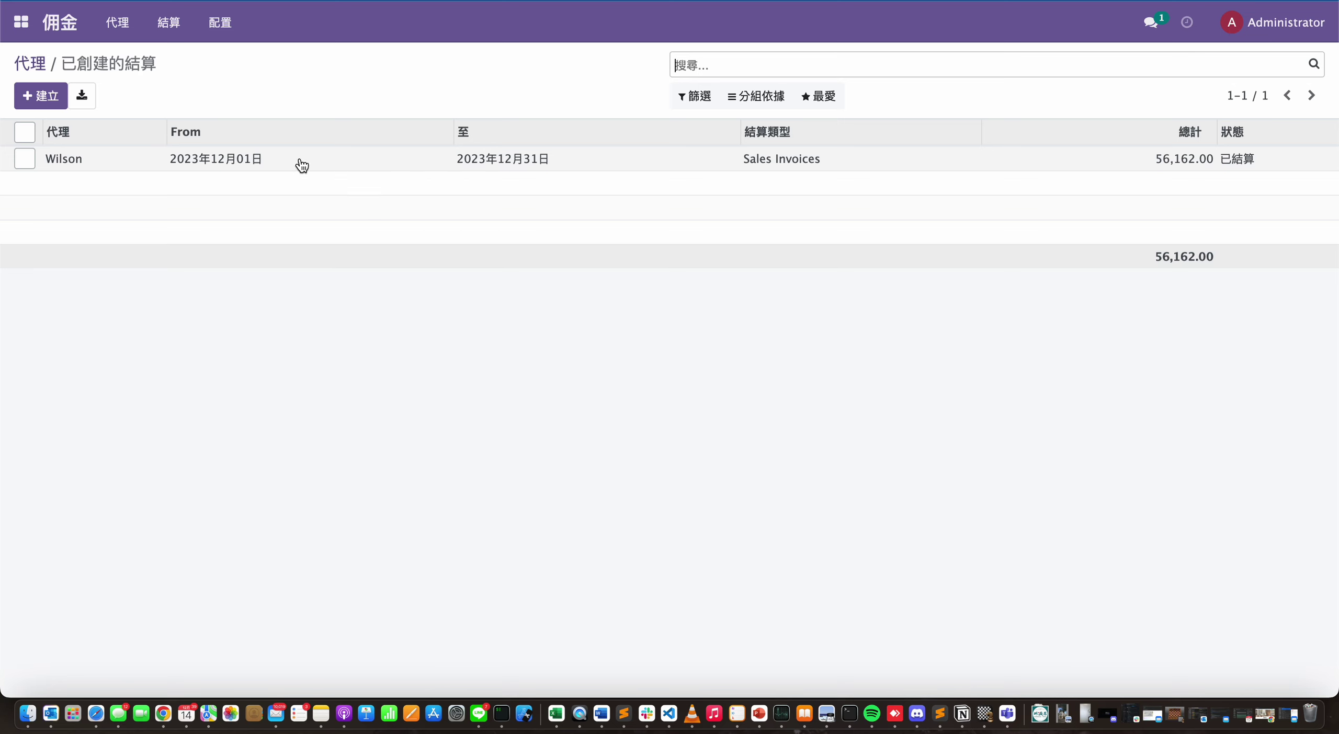
- Open the agent's created settlement, review its commission lines and create its invoice with 佣金 as the product for invoicing
{"action": "left_click", "coordinate": [265, 165]}
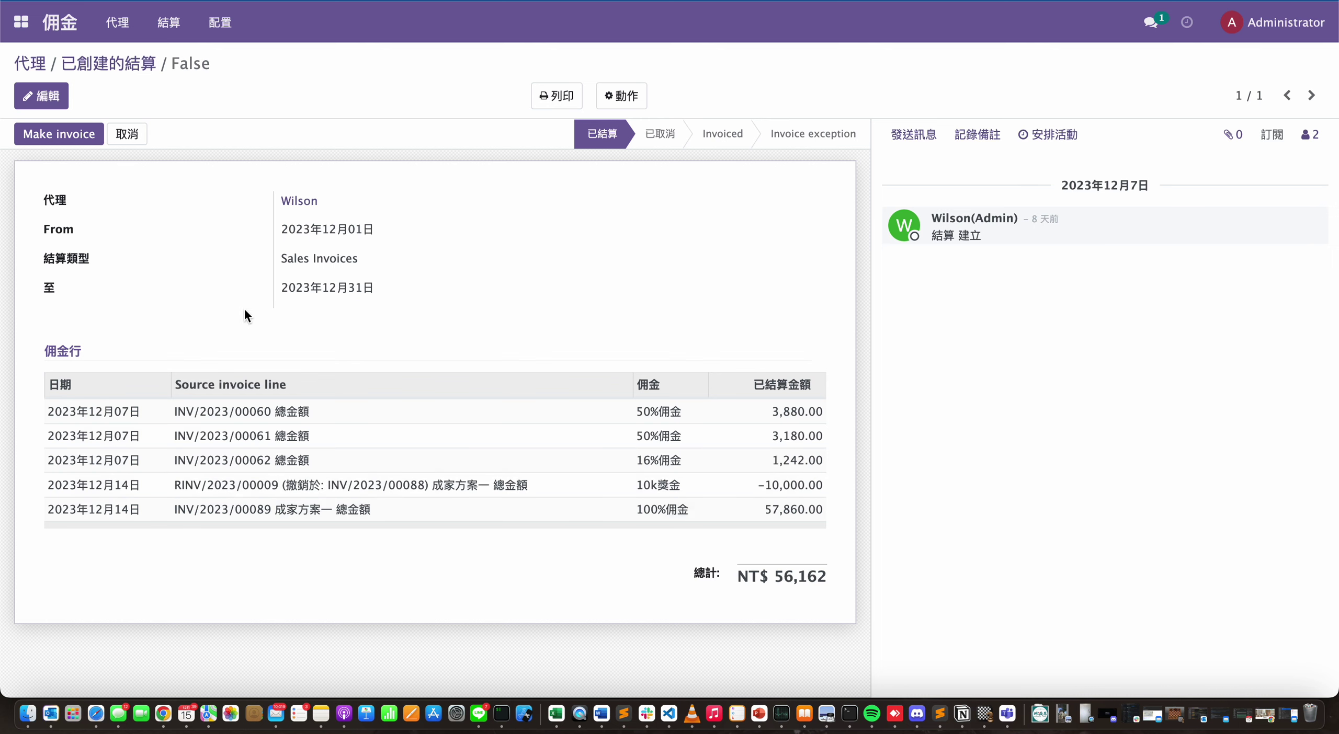
{"action": "left_click", "coordinate": [86, 142]}
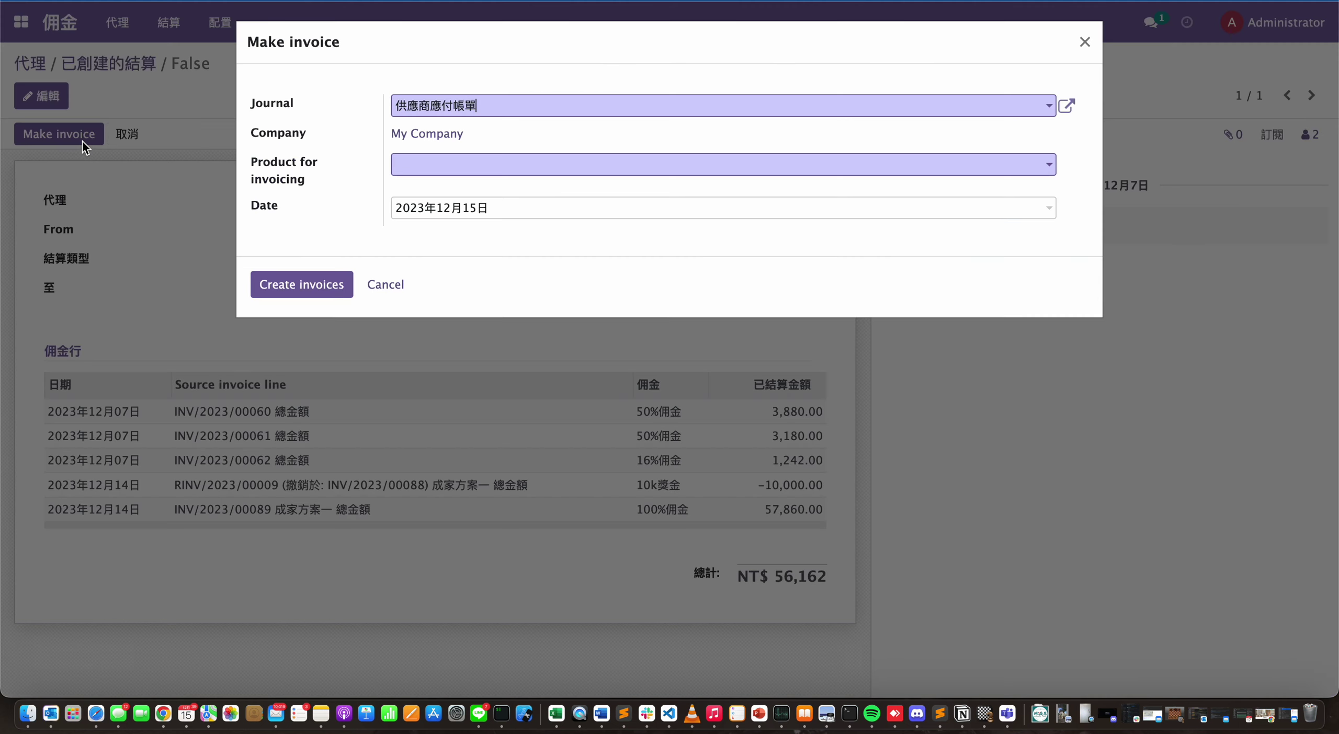
{"action": "left_click", "coordinate": [506, 170]}
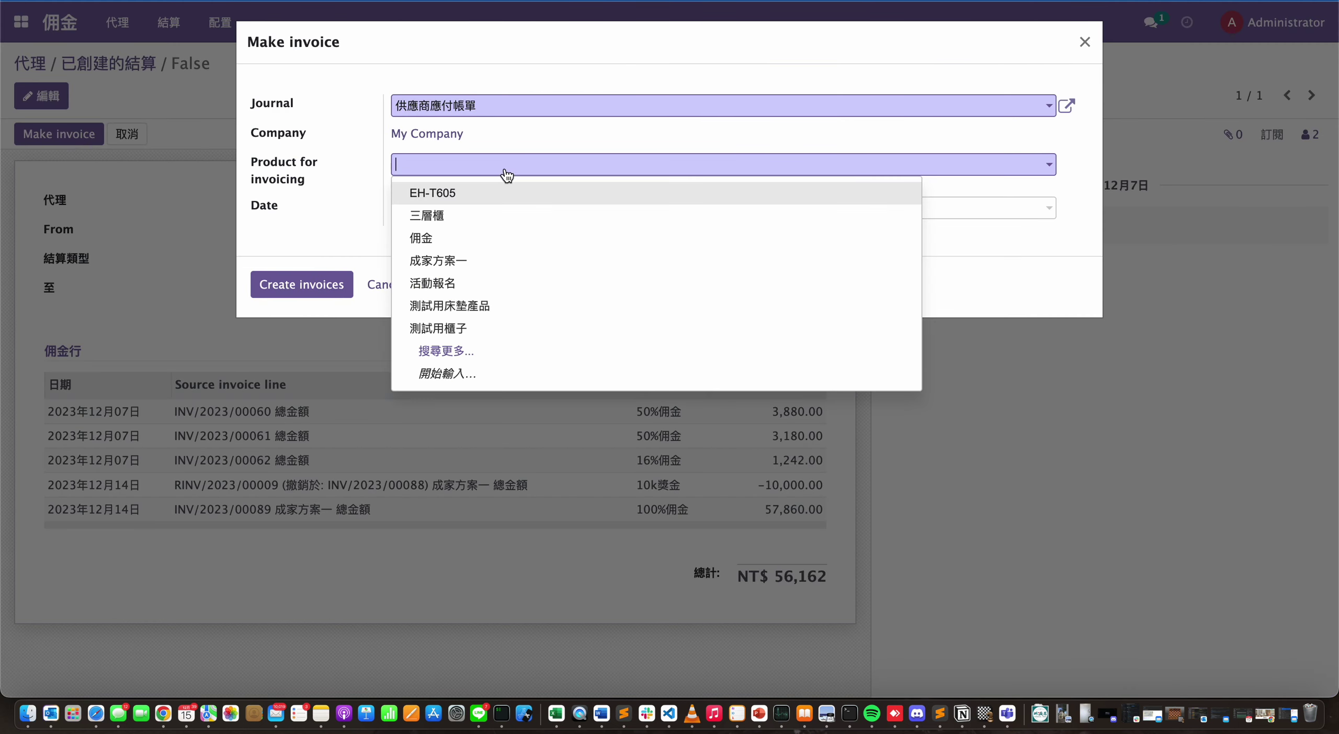
{"action": "left_click", "coordinate": [456, 239]}
{"action": "left_click", "coordinate": [296, 286]}
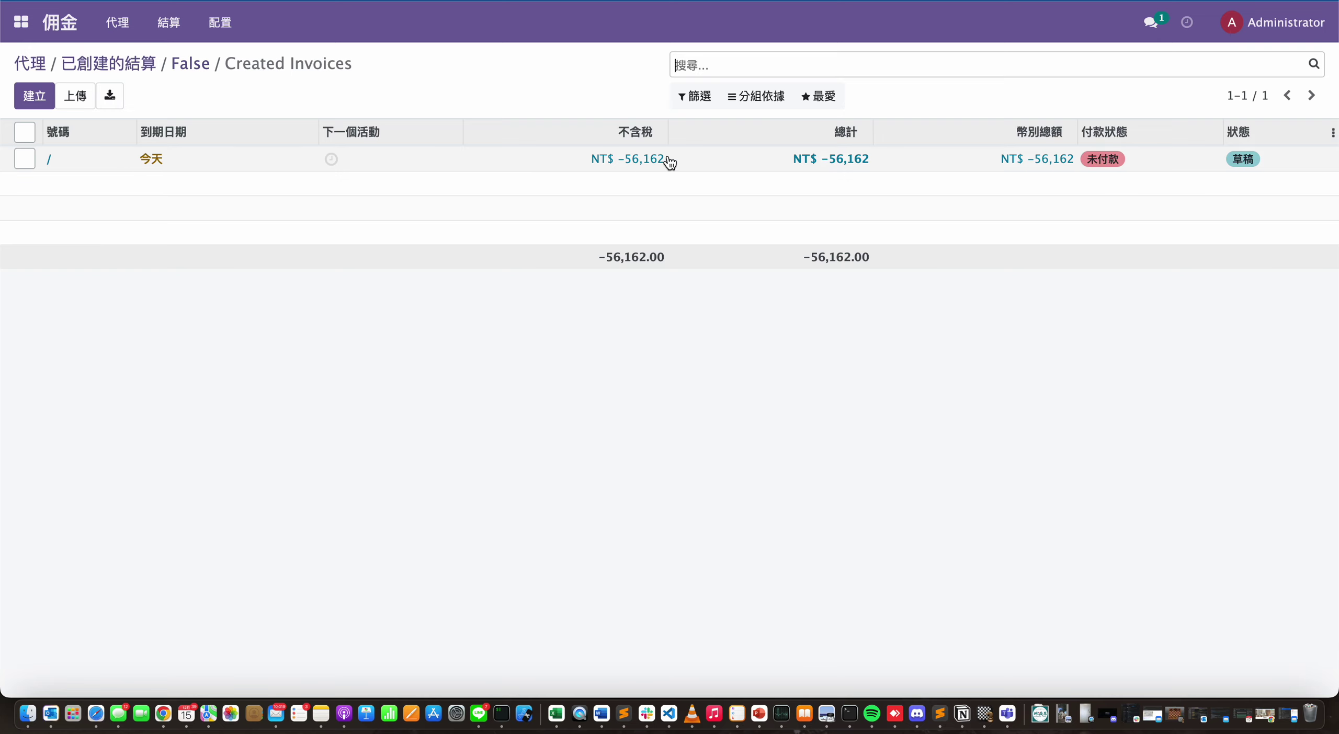
- Open the created draft vendor bill, review its commission line and confirm the bill
{"action": "left_click", "coordinate": [634, 167]}
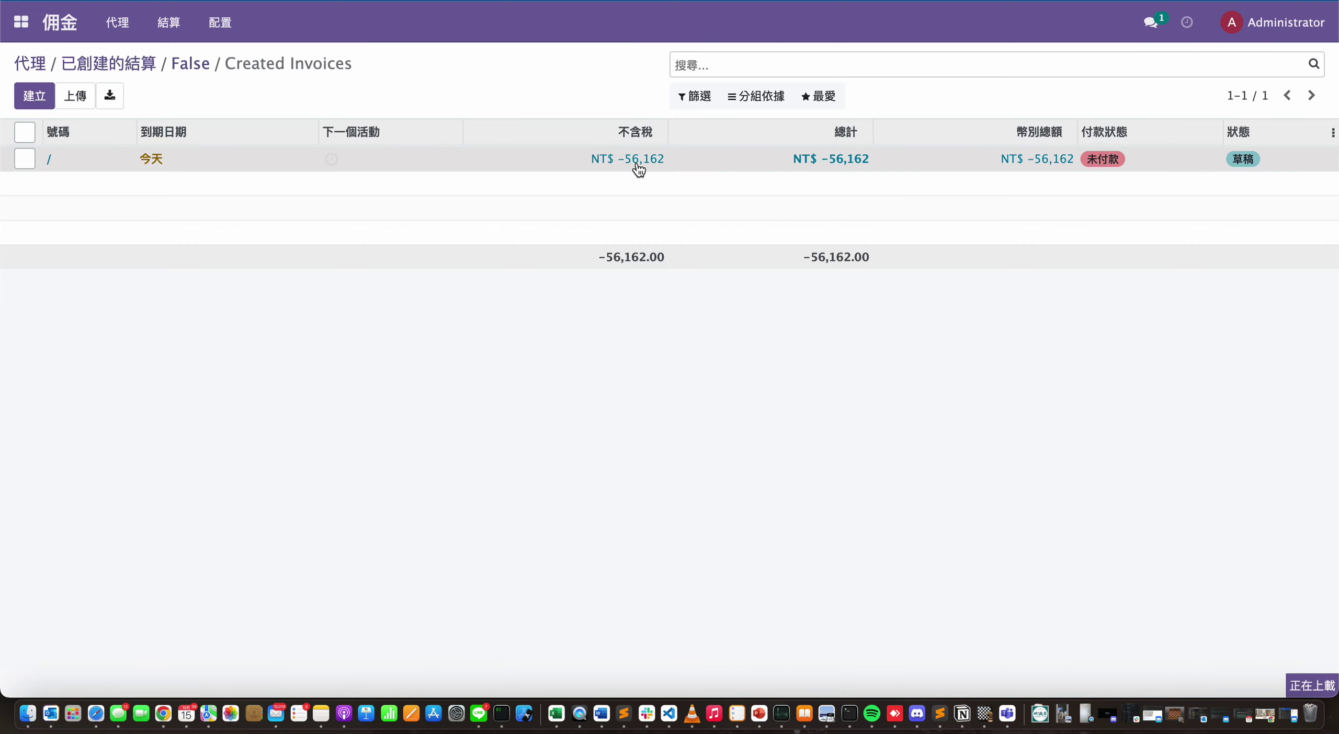
{"action": "scroll", "coordinate": [542, 458], "scroll_direction": "down", "scroll_amount": 6}
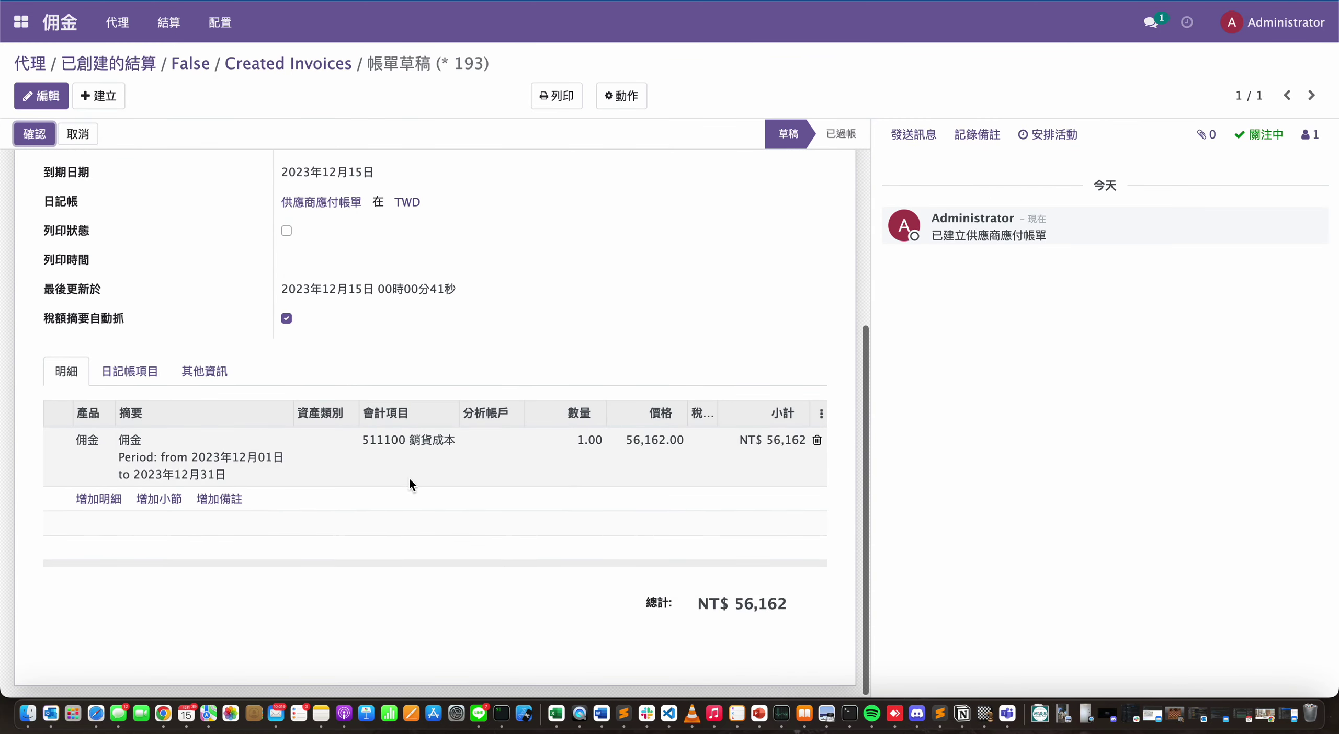
{"action": "scroll", "coordinate": [373, 364], "scroll_direction": "up", "scroll_amount": 6}
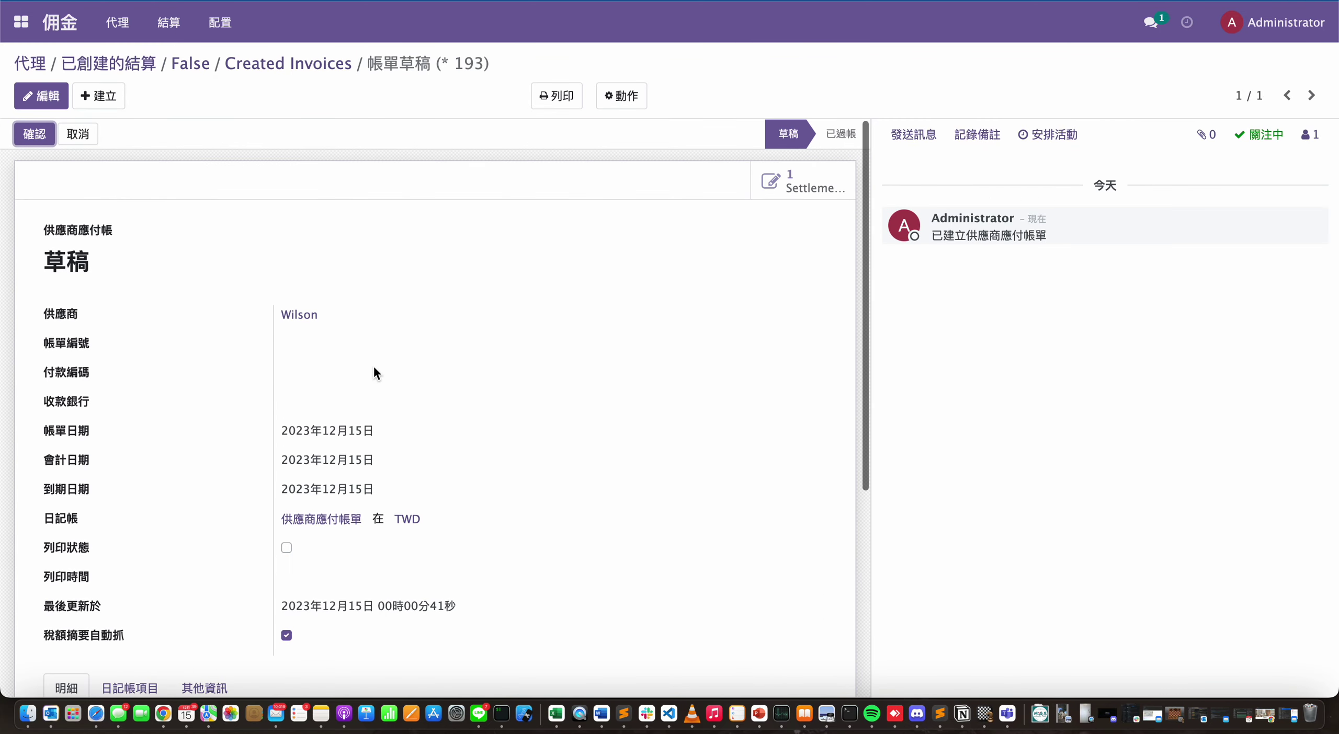
{"action": "left_click", "coordinate": [44, 135]}
{"action": "scroll", "coordinate": [465, 373], "scroll_direction": "down", "scroll_amount": 6}
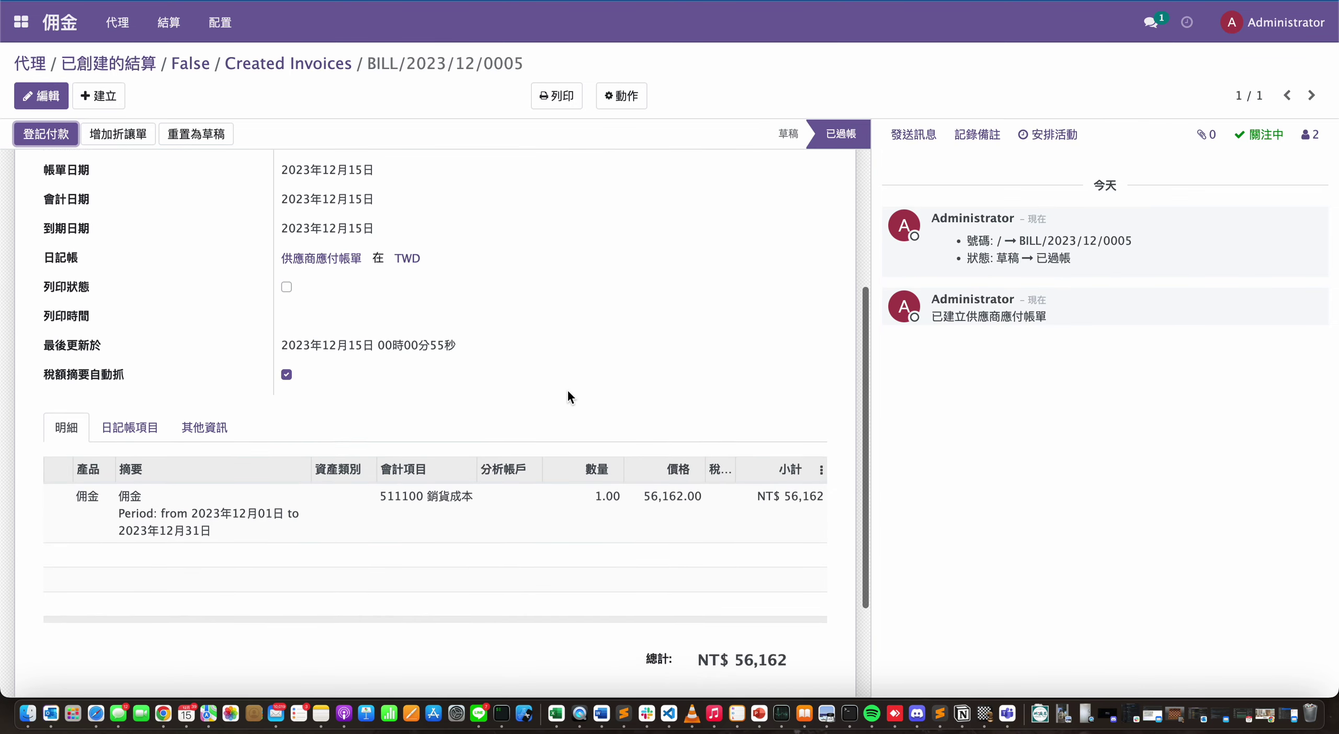
{"action": "scroll", "coordinate": [607, 472], "scroll_direction": "down", "scroll_amount": 3}
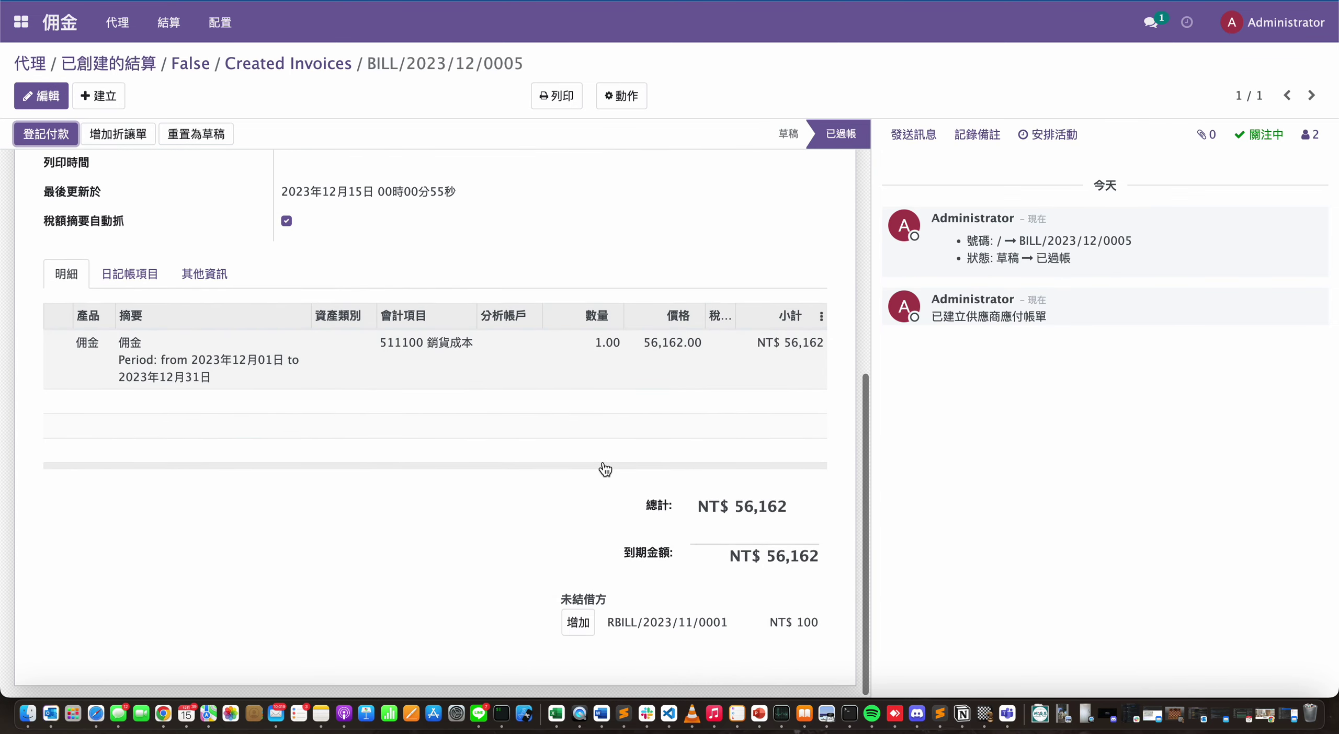
{"action": "scroll", "coordinate": [605, 471], "scroll_direction": "up", "scroll_amount": 8}
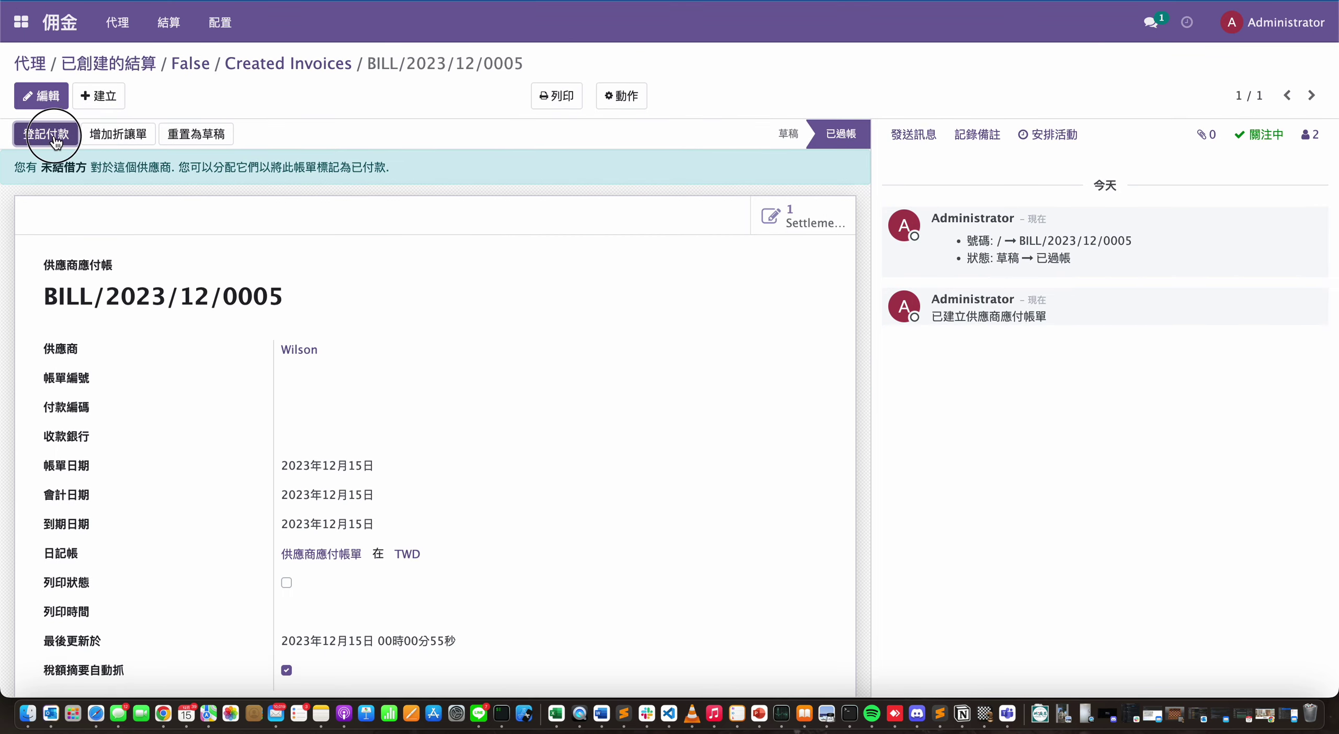
- Register the full payment of the commission bill and check its paid and due amounts
{"action": "left_click", "coordinate": [51, 134]}
{"action": "left_click", "coordinate": [282, 241]}
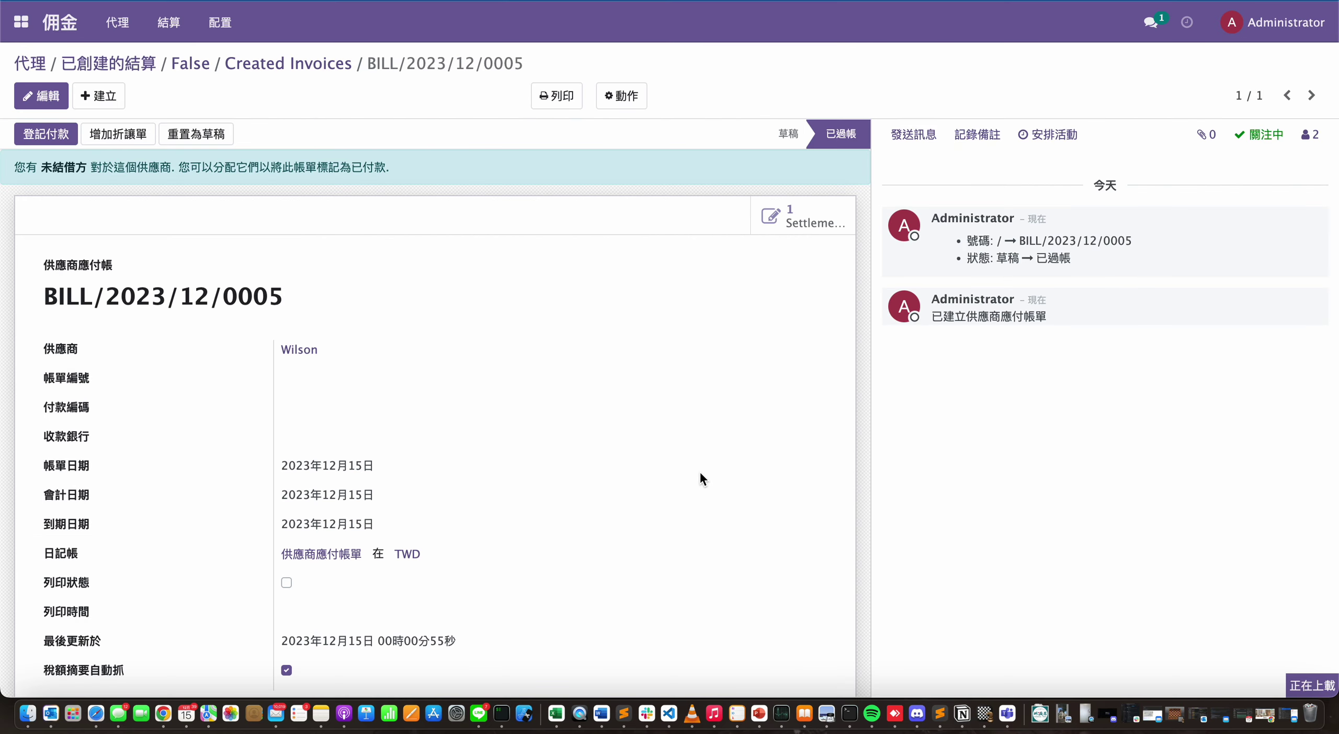
{"action": "scroll", "coordinate": [700, 473], "scroll_direction": "down", "scroll_amount": 3}
{"action": "scroll", "coordinate": [701, 478], "scroll_direction": "down", "scroll_amount": 5}
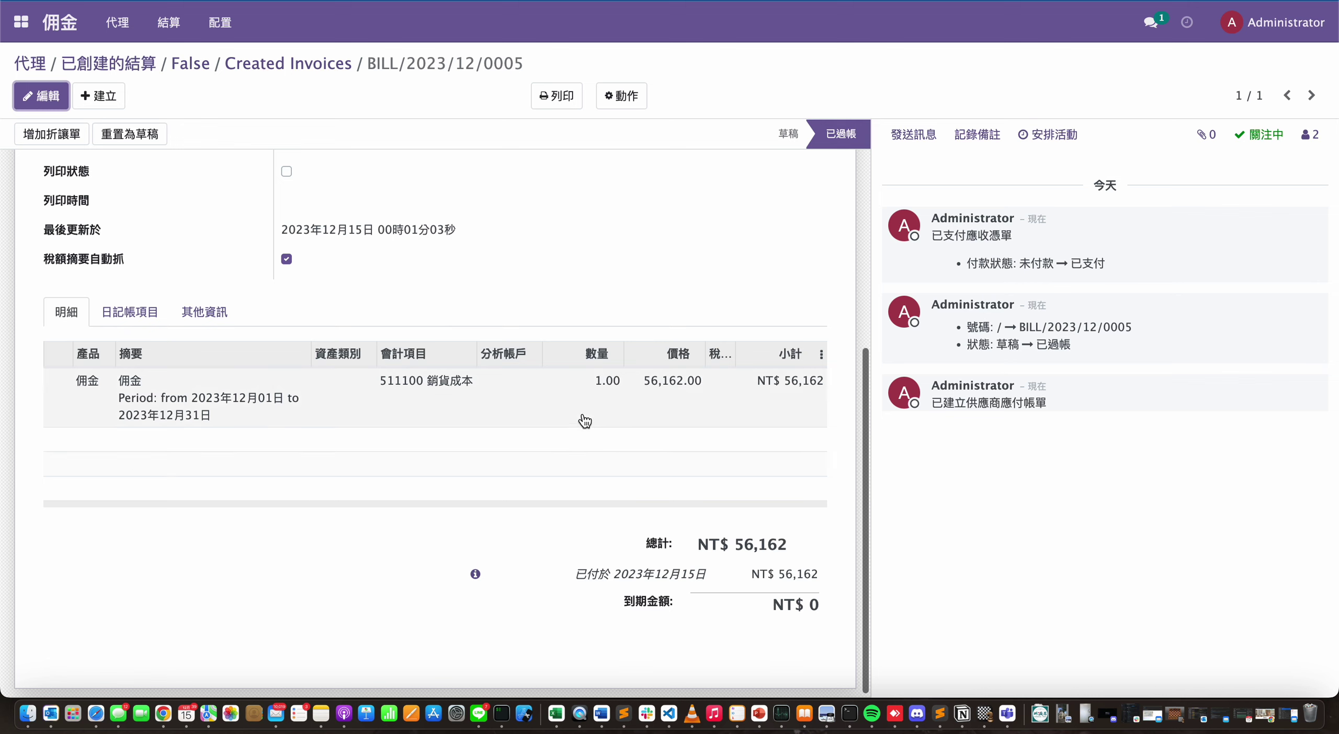
- Open the settlement linked to the paid bill to review its status and commission lines
{"action": "scroll", "coordinate": [654, 426], "scroll_direction": "up", "scroll_amount": 1}
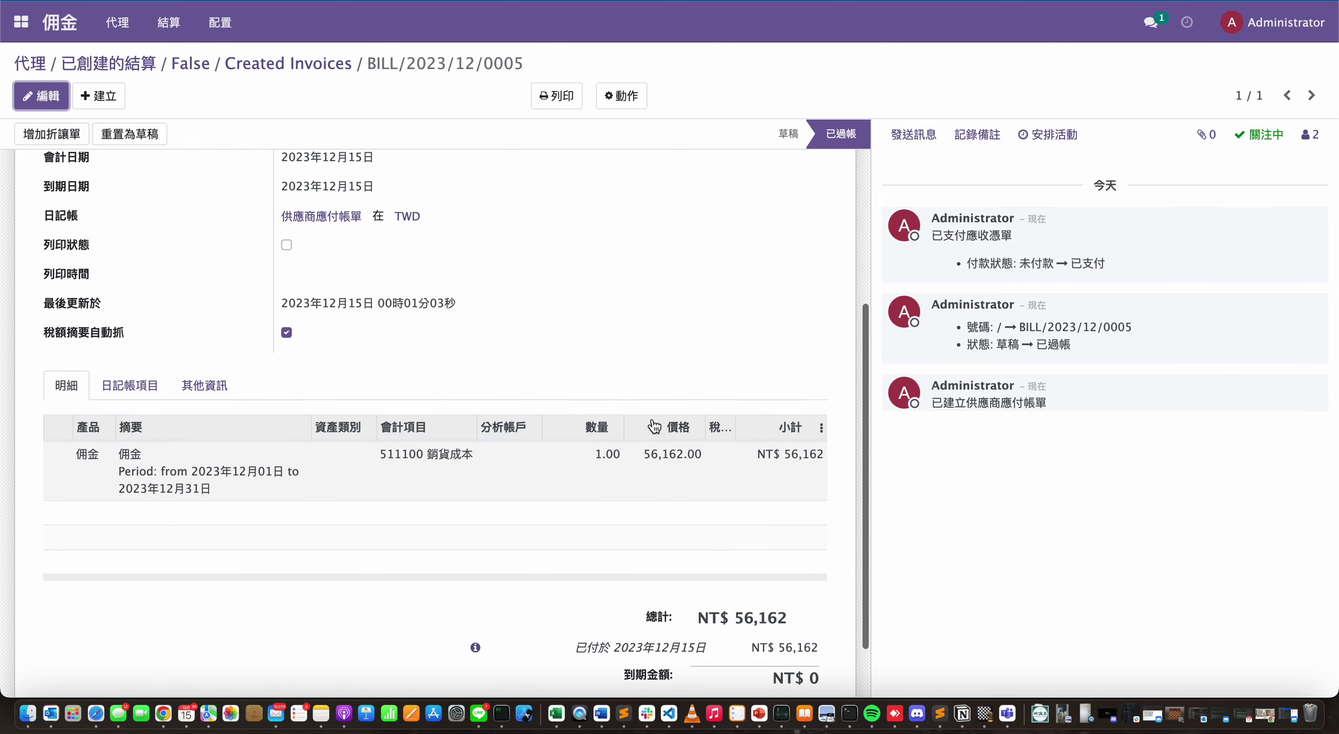
{"action": "scroll", "coordinate": [654, 427], "scroll_direction": "up", "scroll_amount": 1}
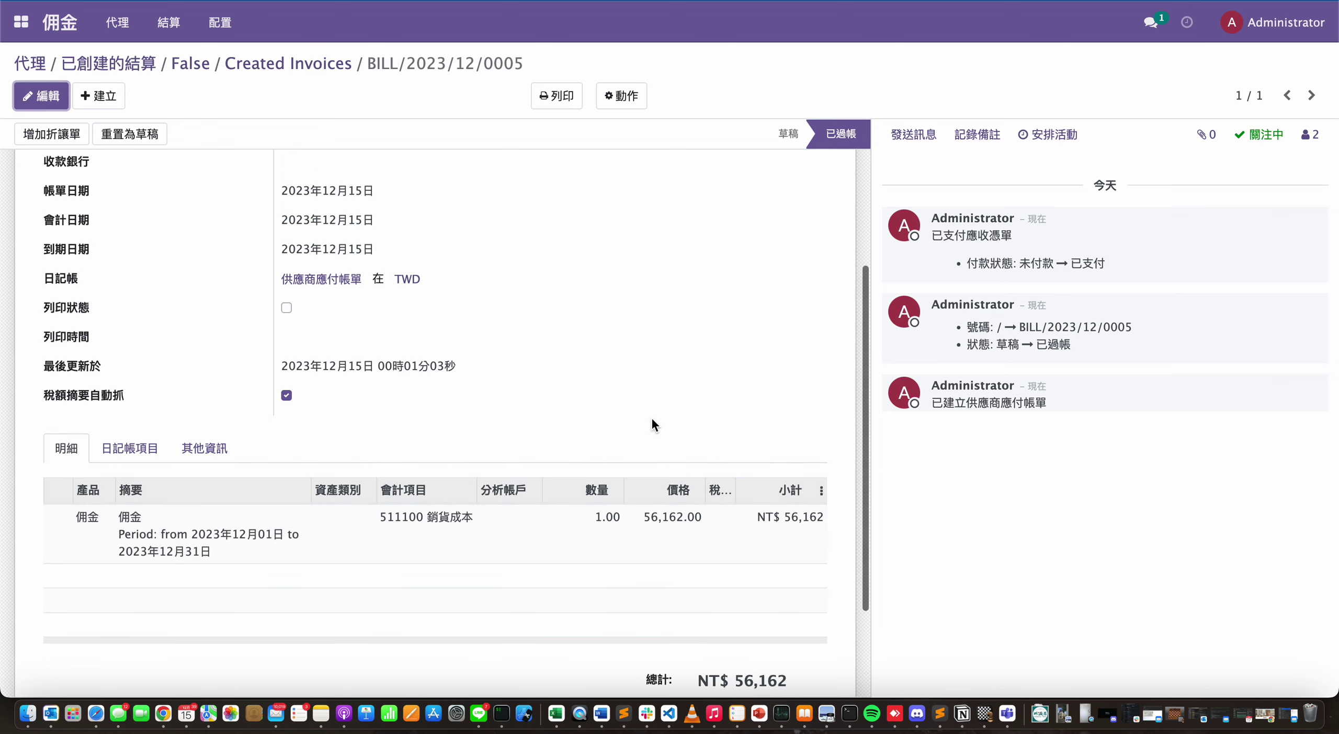
{"action": "scroll", "coordinate": [653, 425], "scroll_direction": "up", "scroll_amount": 4}
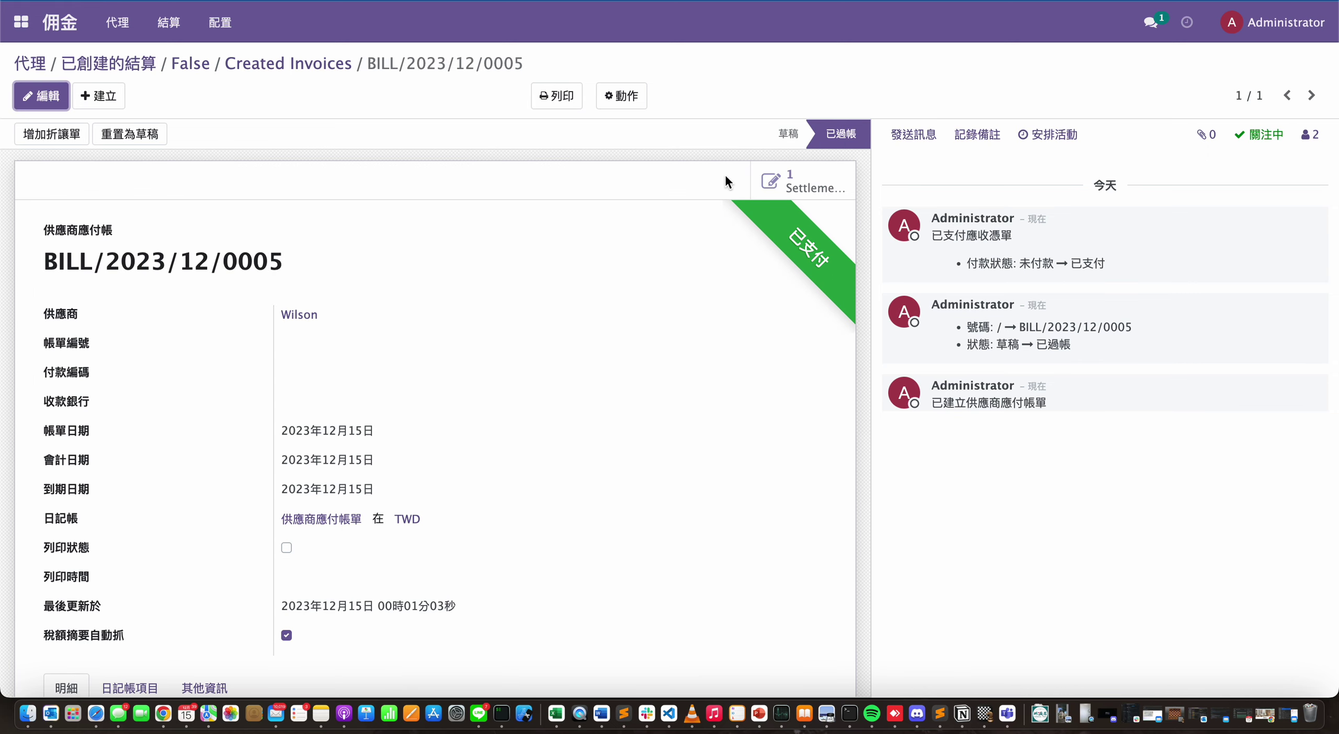
{"action": "left_click", "coordinate": [798, 181]}
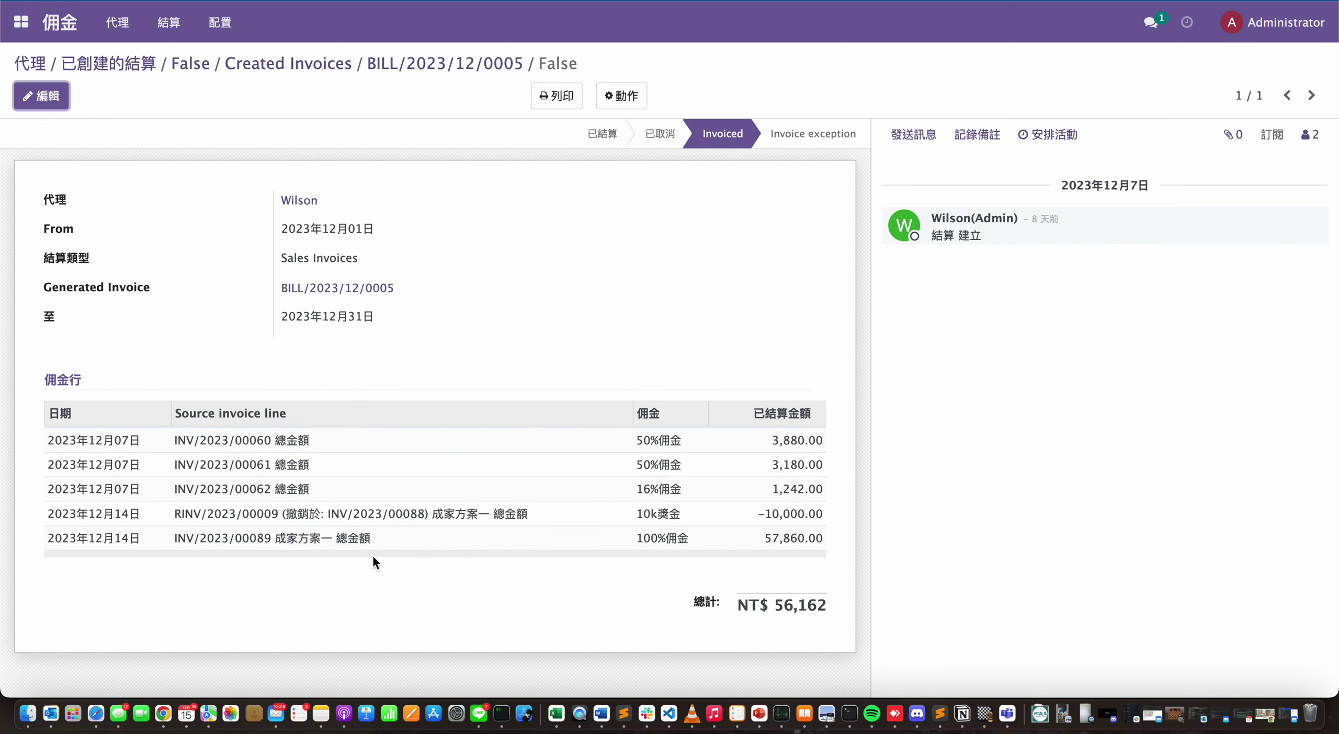